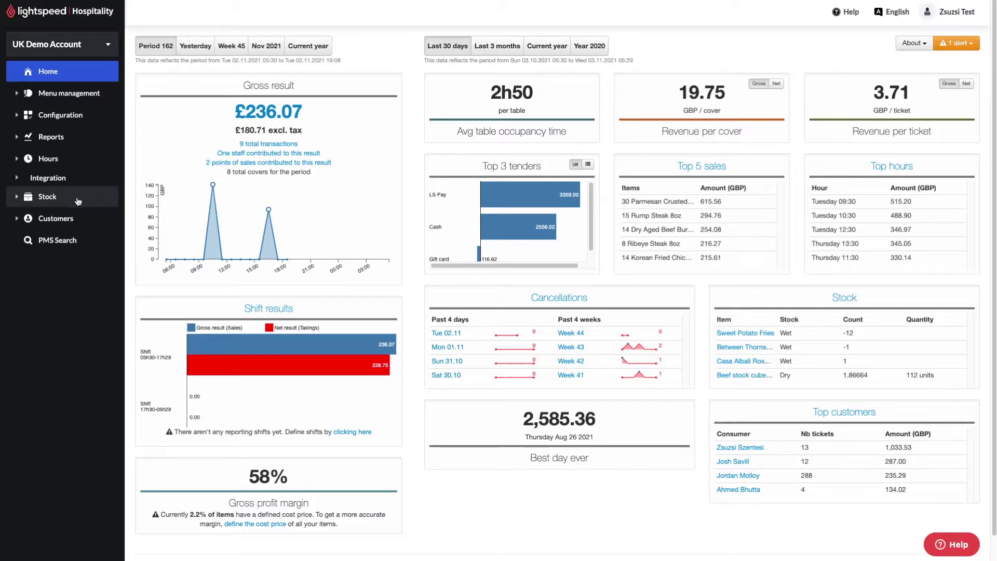
Step: Enable the Accounting integration and sign in with the Lightspeed account e-mail and password
left_click(20, 183)
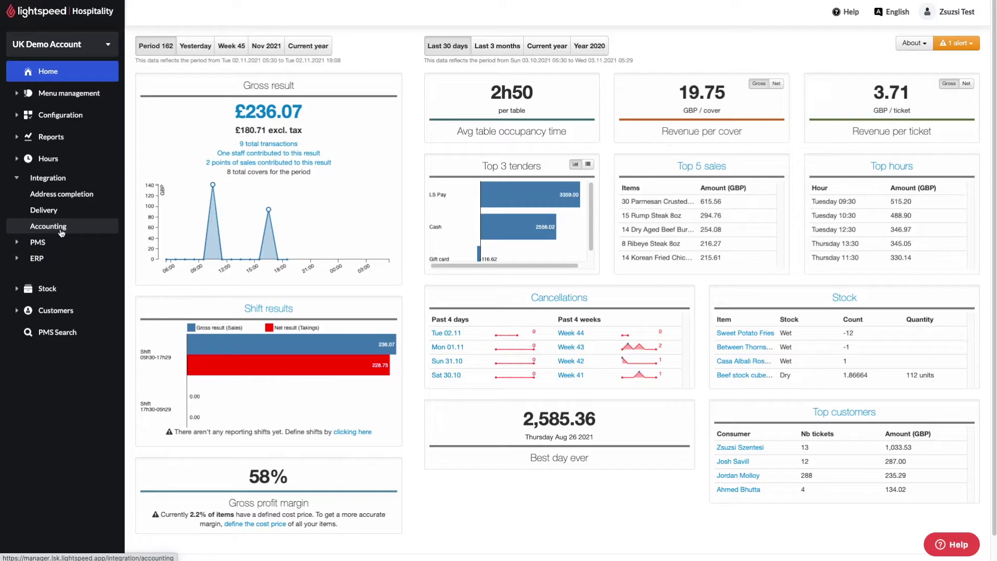
left_click(90, 229)
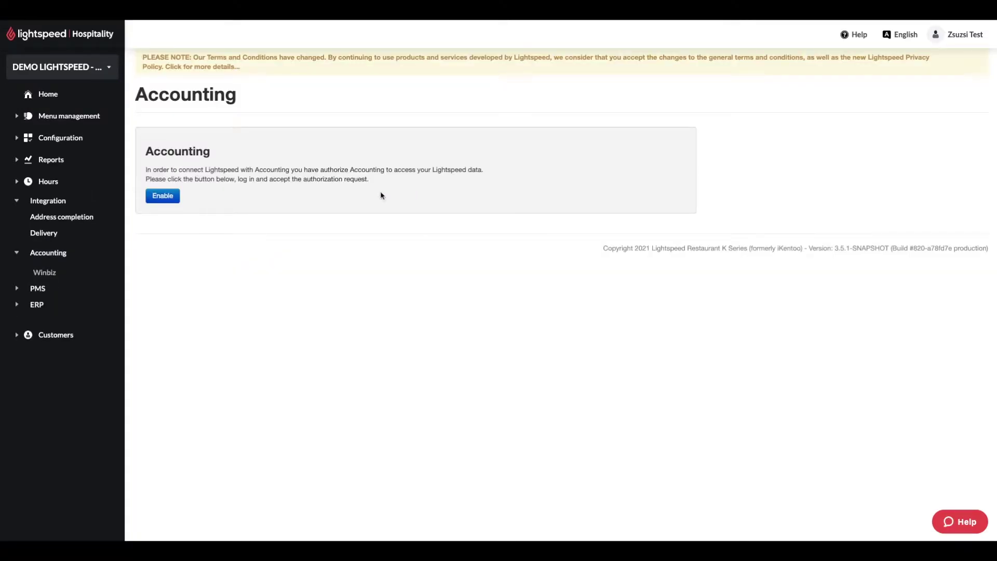
left_click(162, 196)
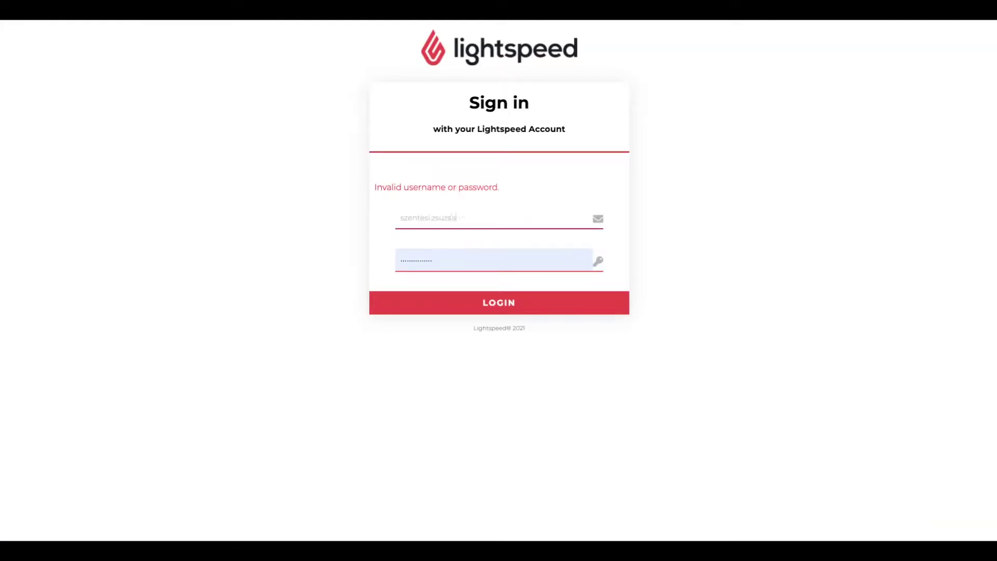
key("Tab")
type("*********")
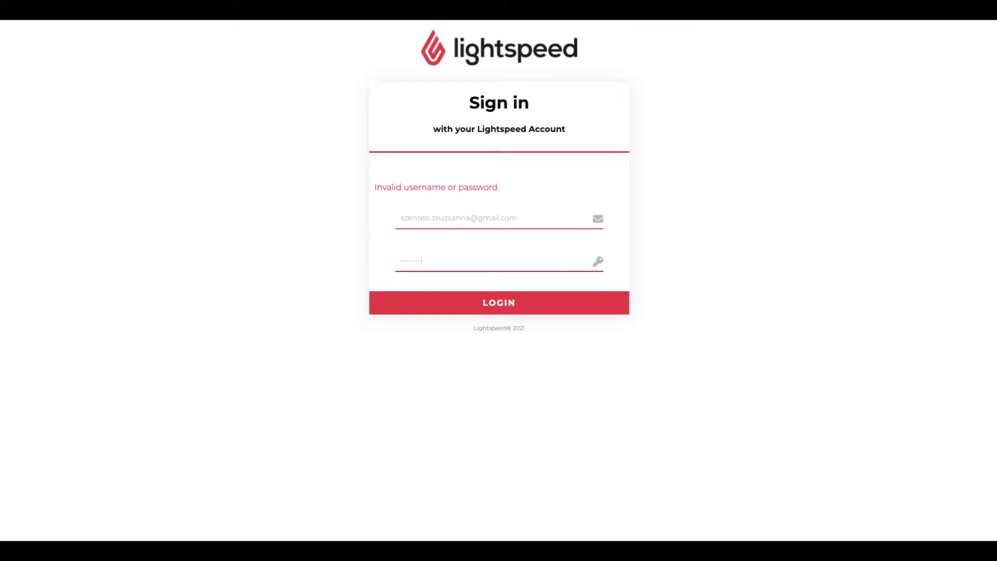
key("Return")
left_click(894, 157)
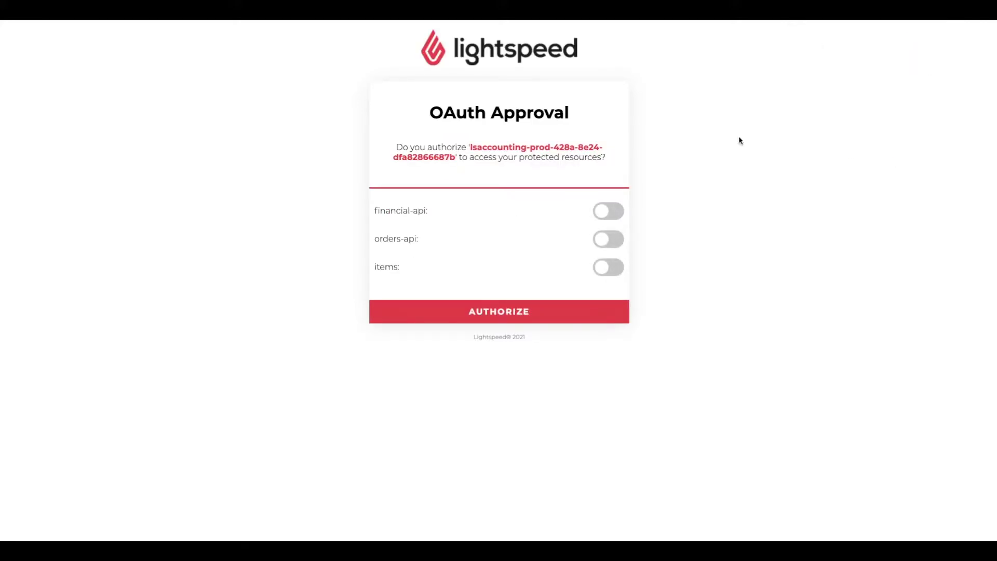
Step: Grant financial-api, orders-api and items access and authorize Lightspeed Accounting
left_click(609, 211)
left_click(609, 239)
left_click(609, 267)
key("Return")
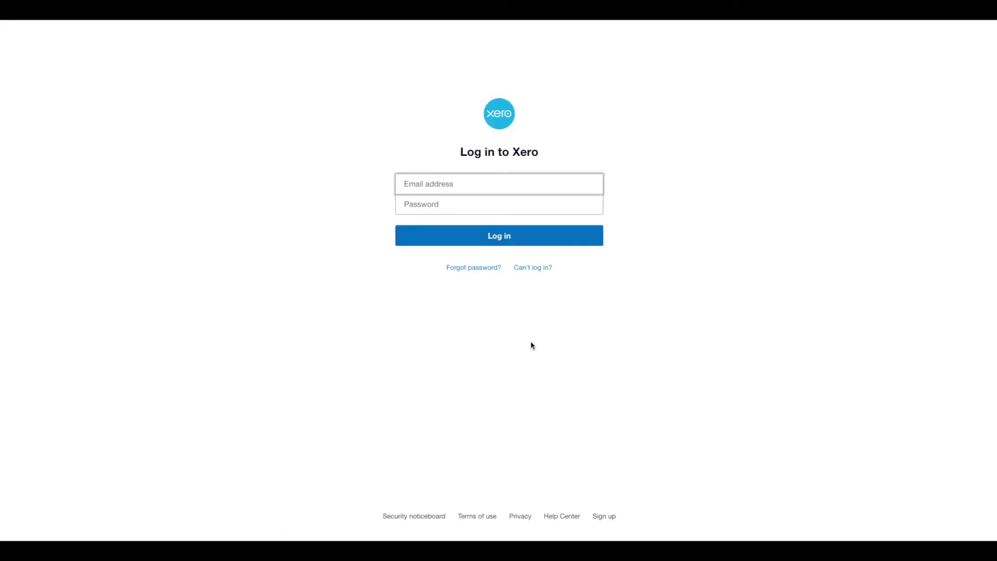
Step: Log in to Xero with the account e-mail and password, then allow access to Lightspeed Demo
left_click(514, 187)
key("ctrl+v")
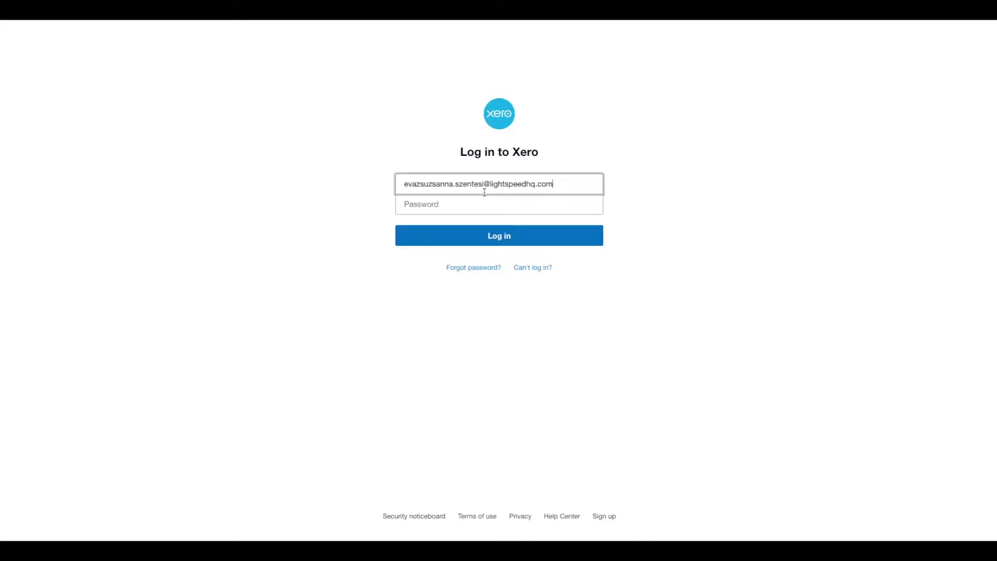
left_click(436, 203)
type("••••••••••")
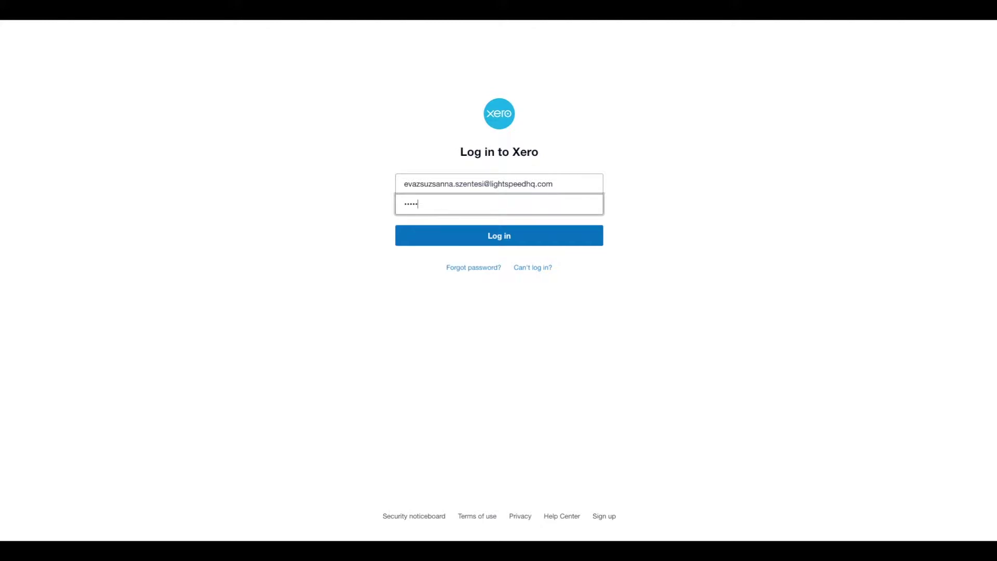
type("•••••")
key("Return")
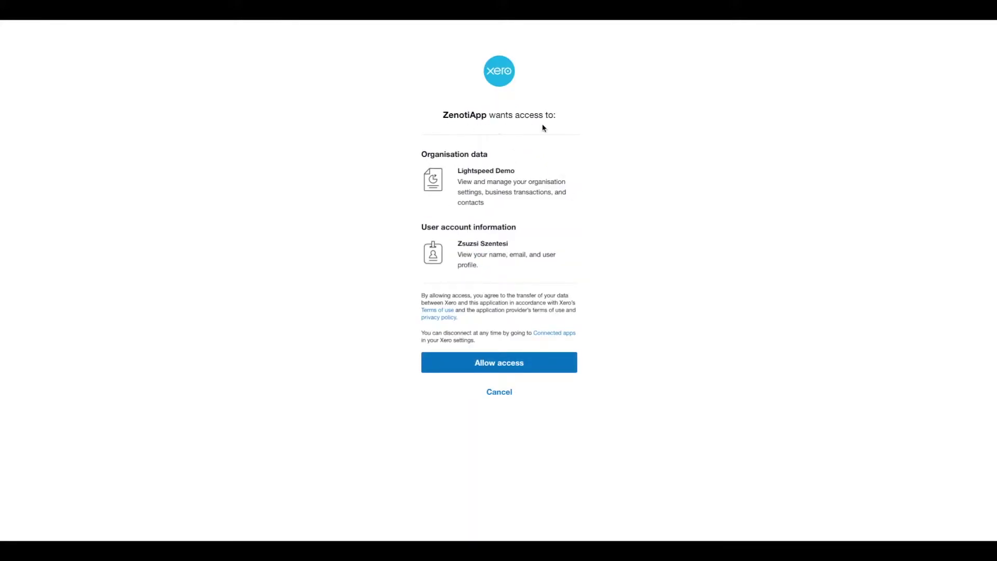
key("Return")
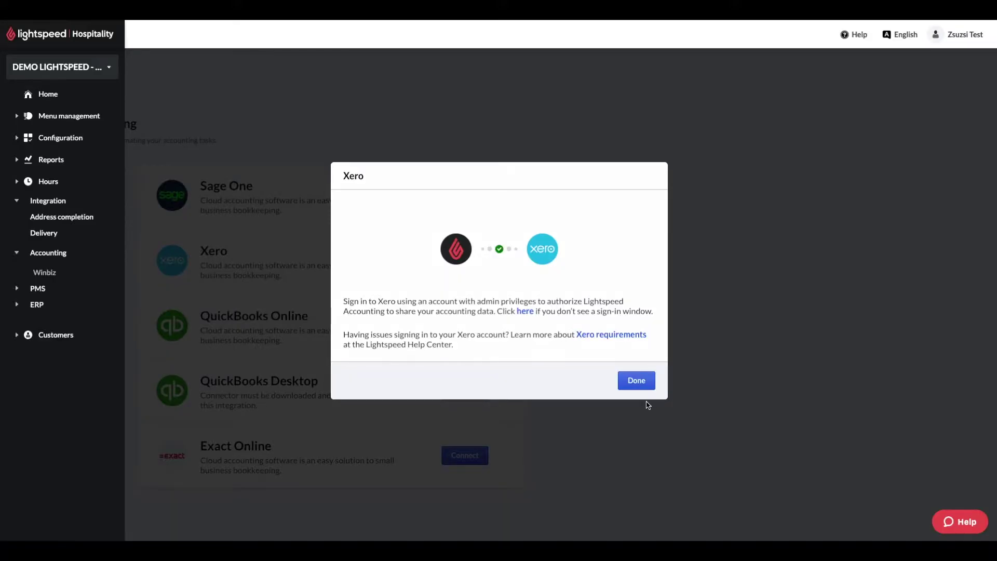
Step: Finish the Xero connection and keep the sync schedule on Sync daily
left_click(637, 381)
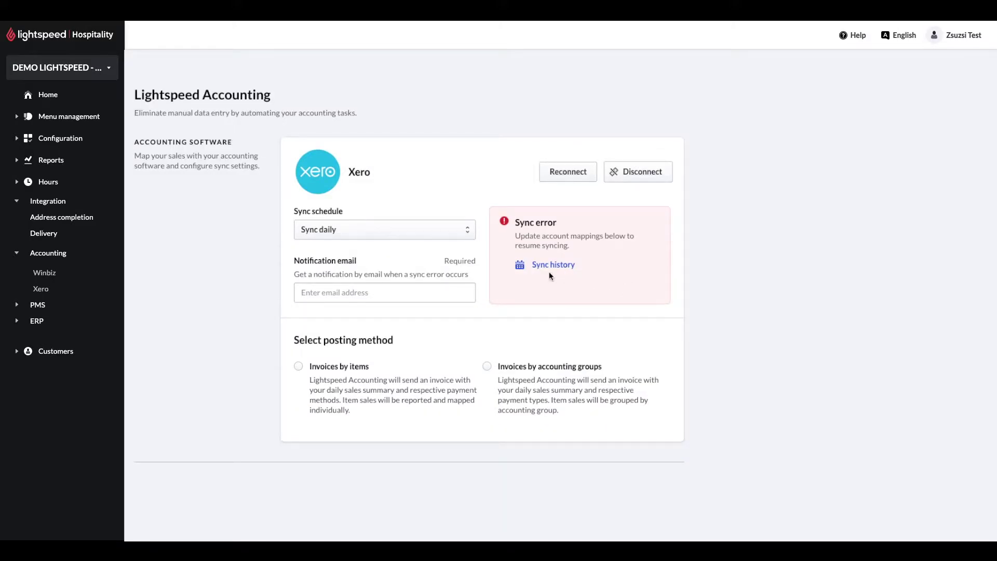
left_click(460, 230)
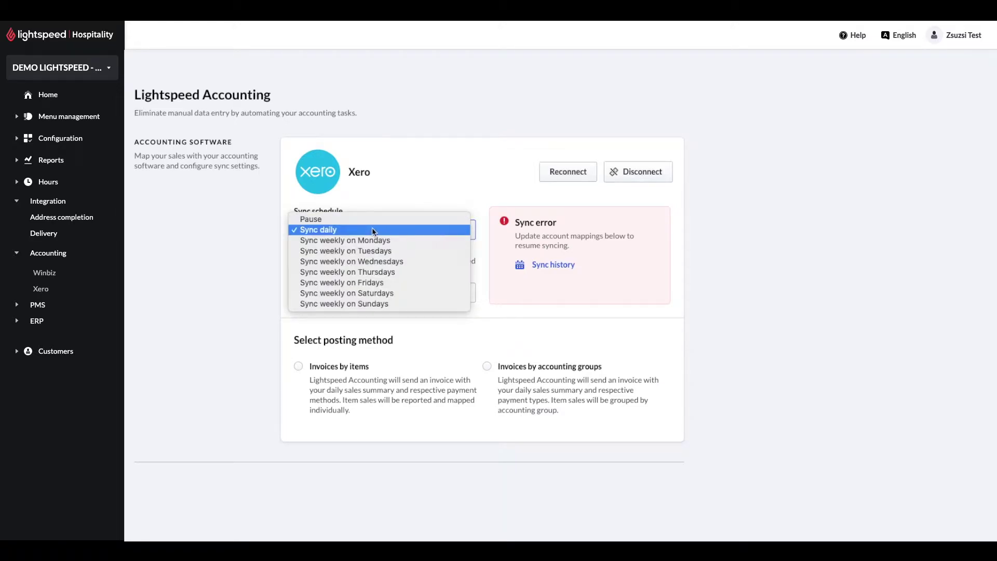
left_click(393, 230)
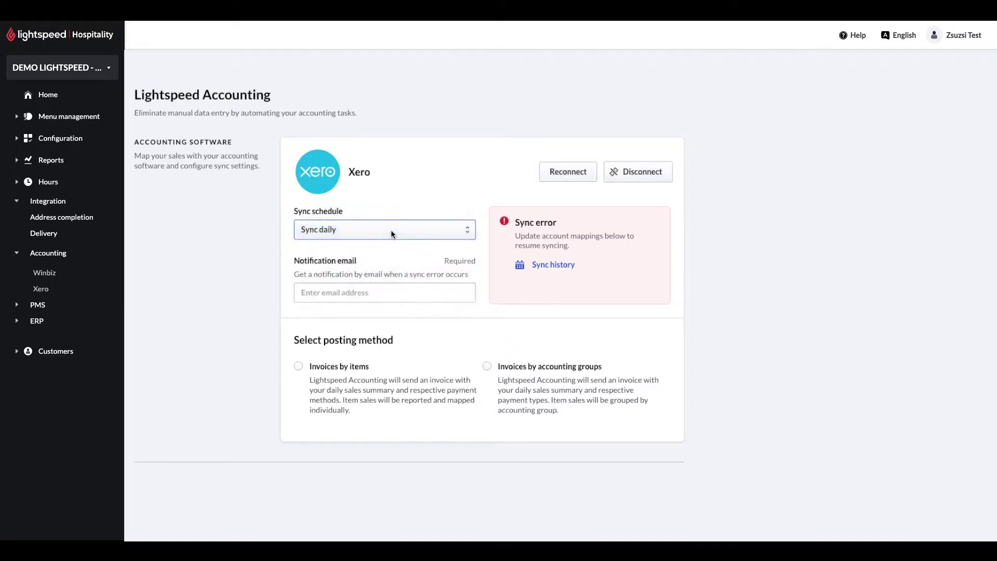
Step: Enter the notification e-mail address for sync errors, correcting a typo in it
left_click(349, 295)
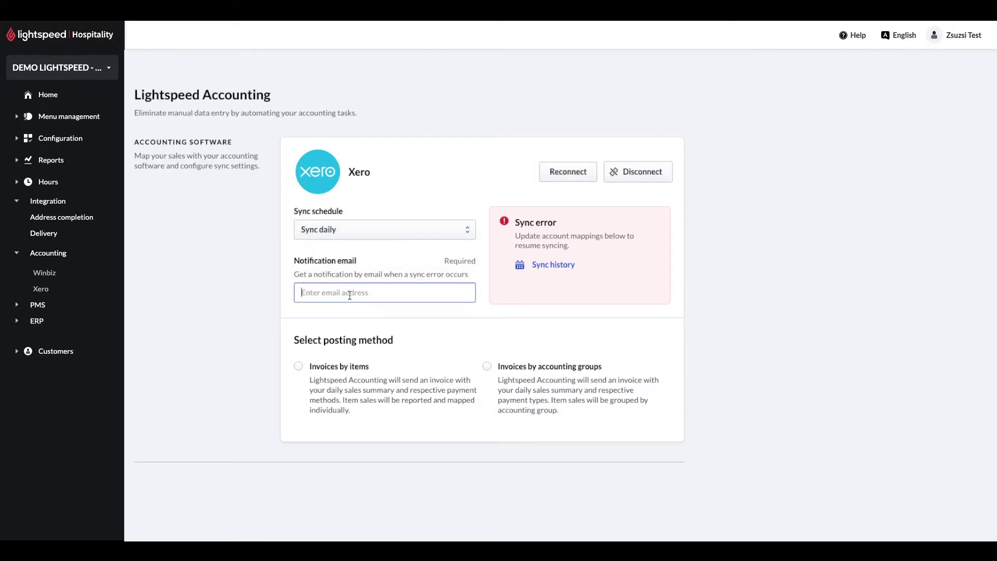
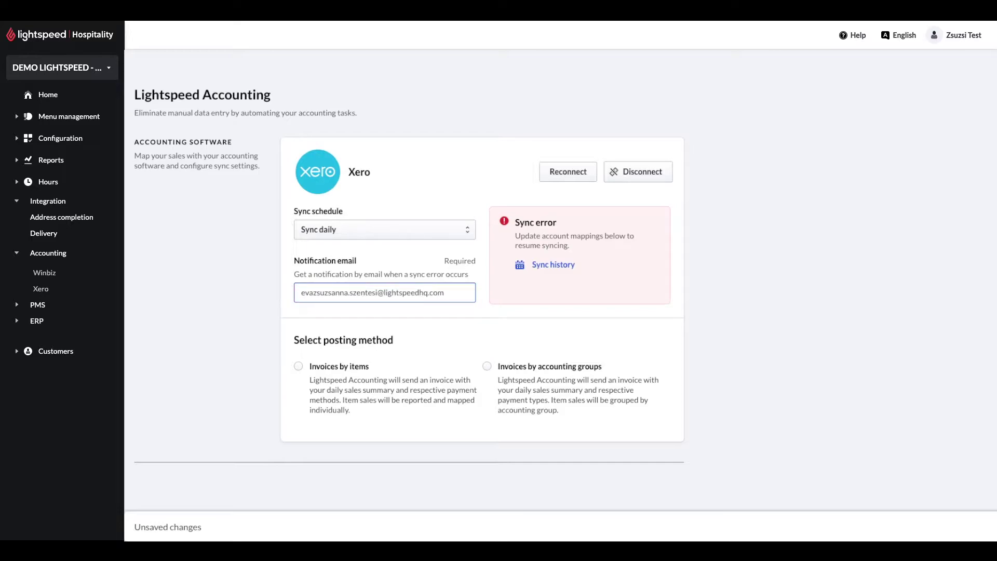
left_click(465, 312)
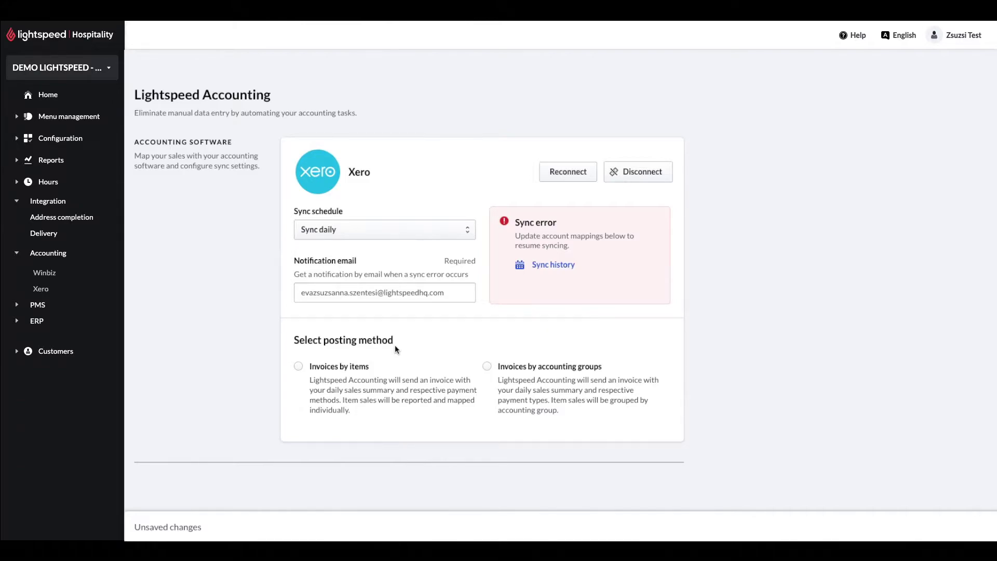
left_click(488, 366)
Step: Choose Sales as the default sales account and go to Map individual accounting groups
scroll(598, 390, "down", 5)
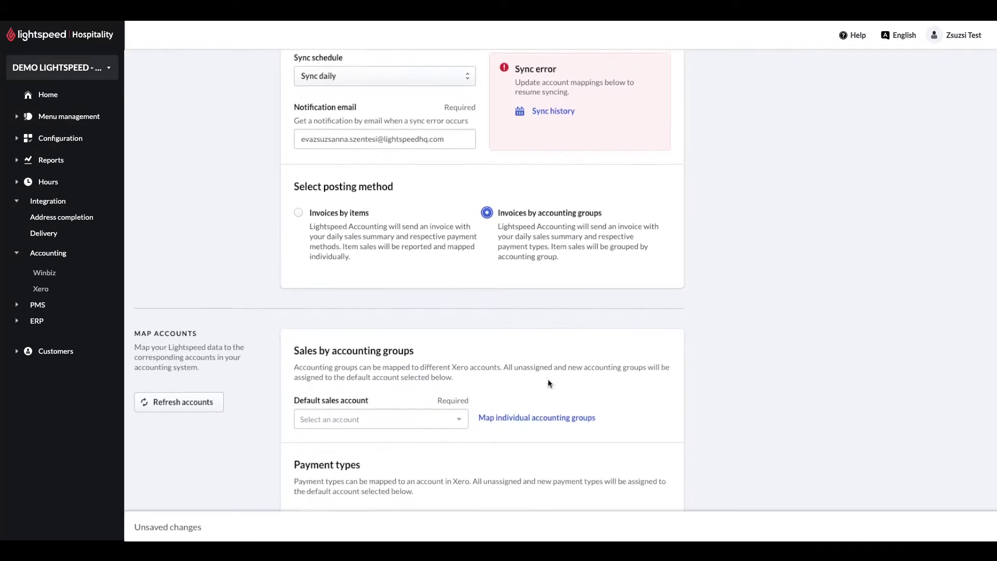
scroll(550, 357, "down", 4)
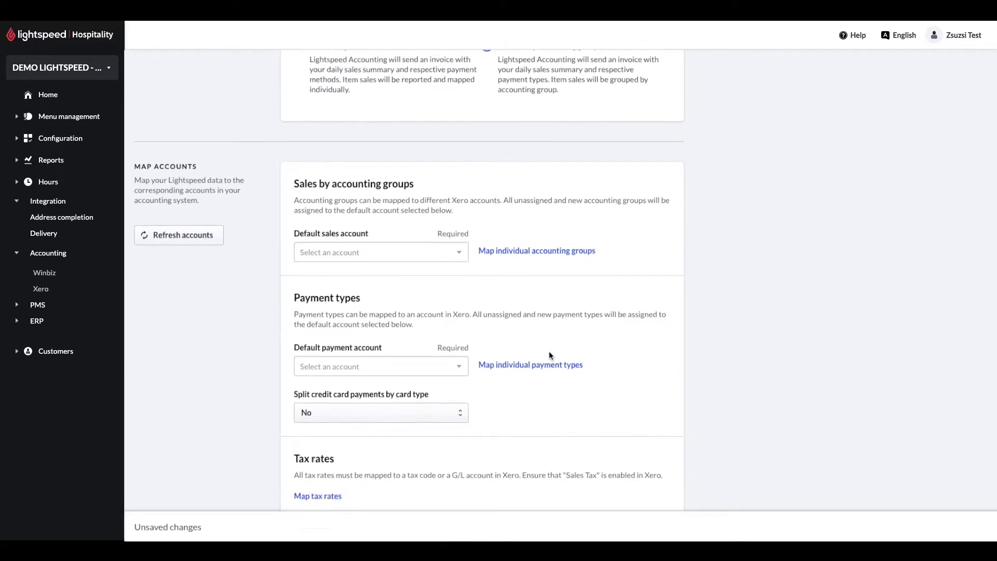
scroll(265, 208, "down", 1)
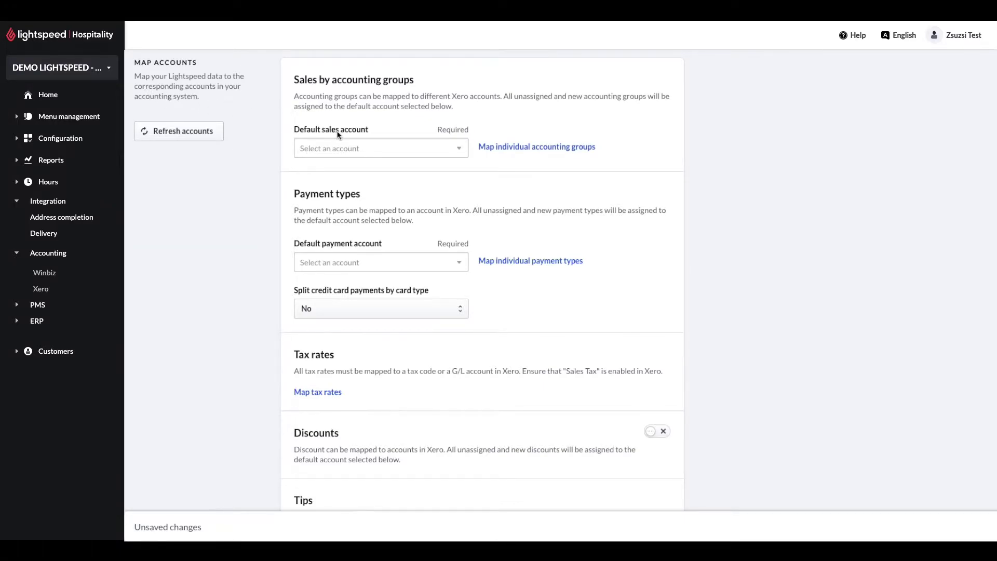
left_click(459, 148)
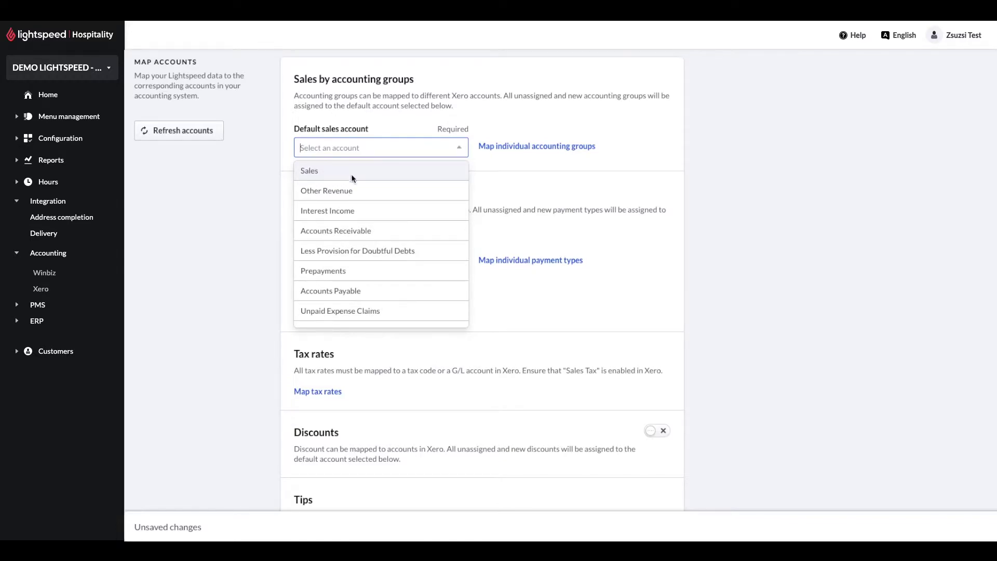
left_click(373, 177)
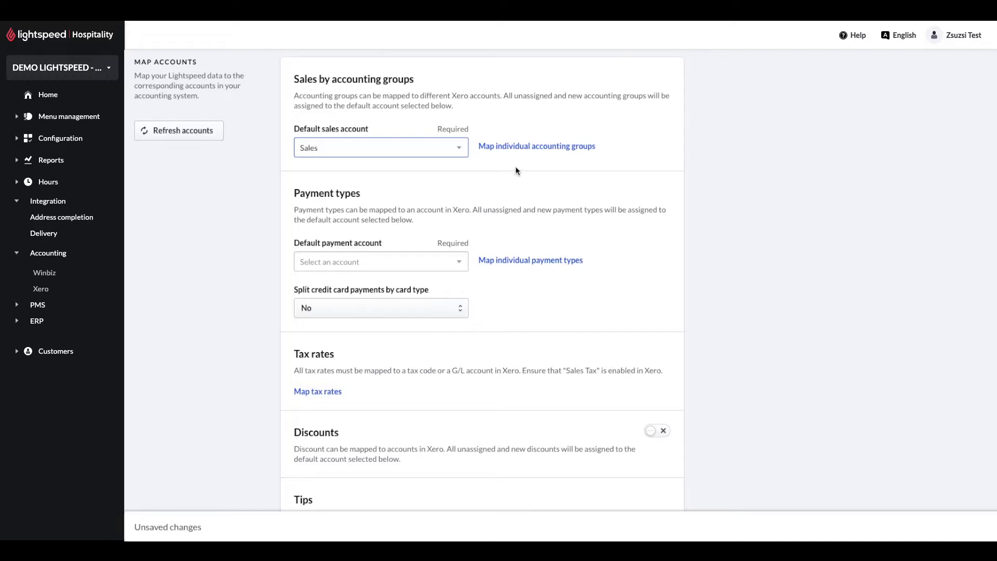
left_click(550, 147)
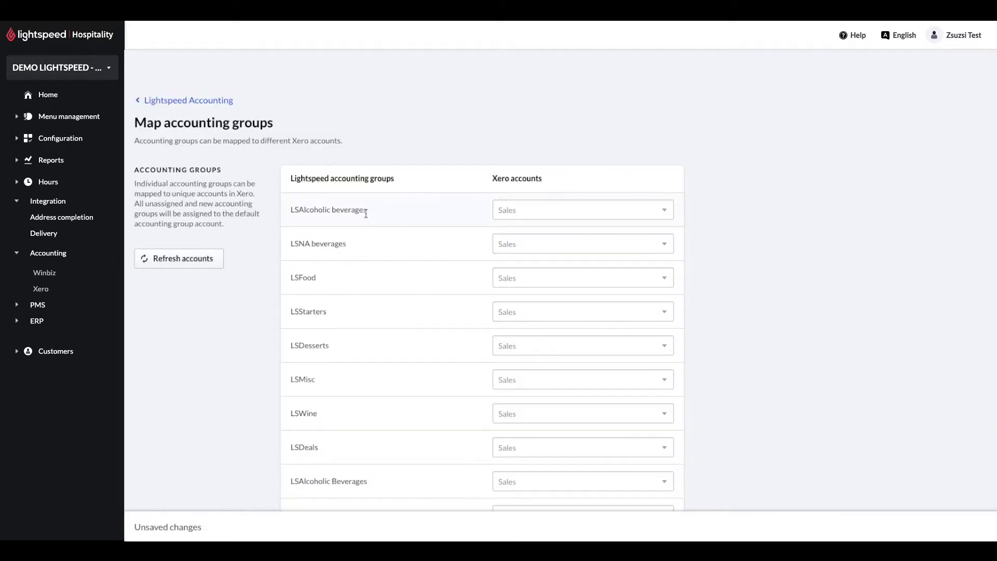
Step: Review the accounting groups, leaving LSAlcoholic beverages and all others on Sales, and return
scroll(443, 217, "down", 1)
left_click(553, 157)
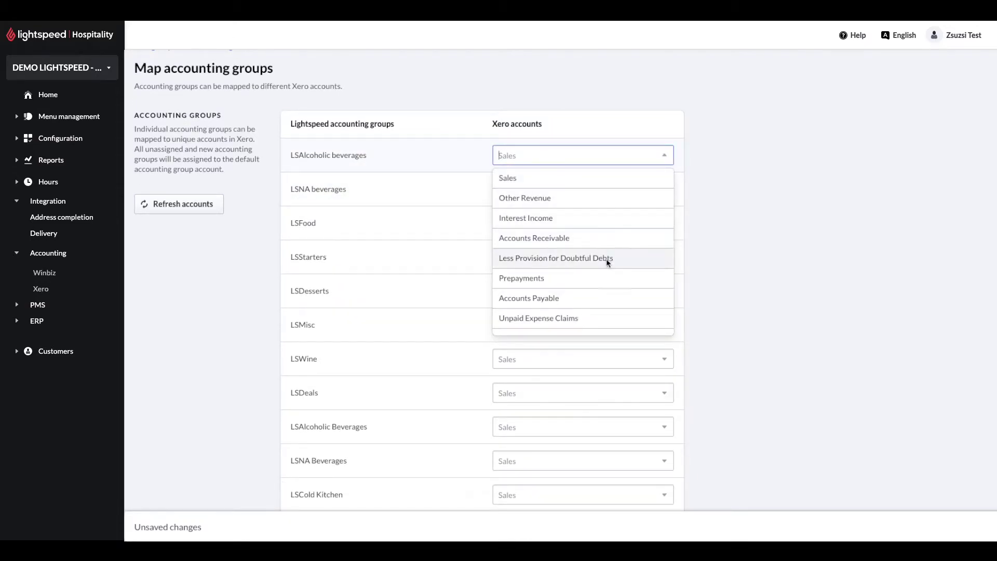
scroll(603, 293, "down", 3)
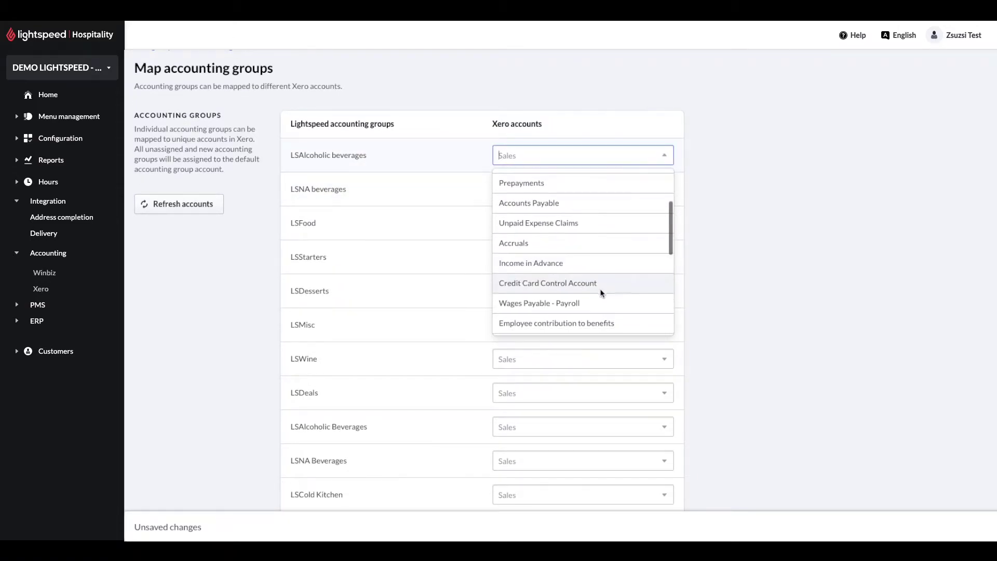
scroll(609, 288, "down", 5)
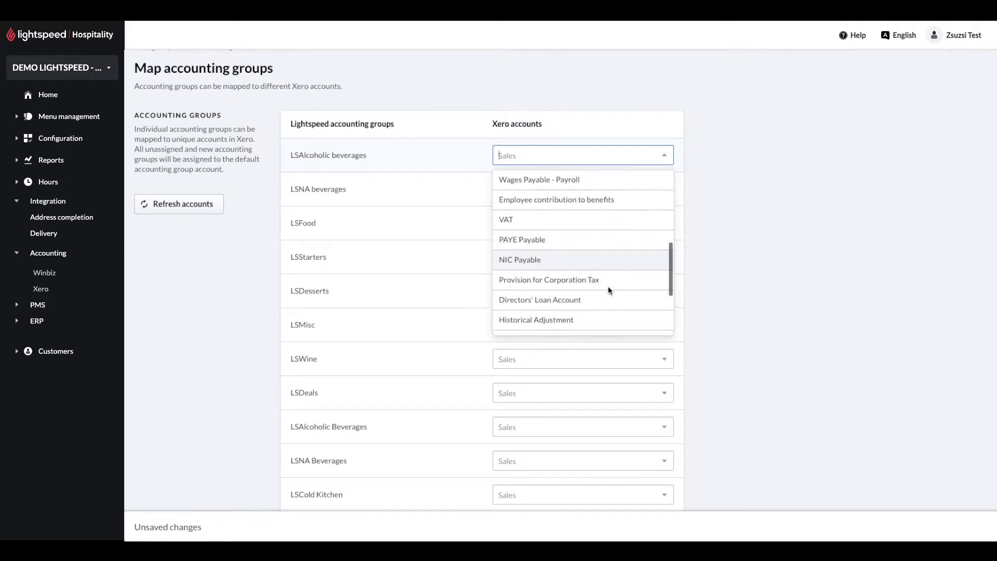
scroll(608, 287, "down", 5)
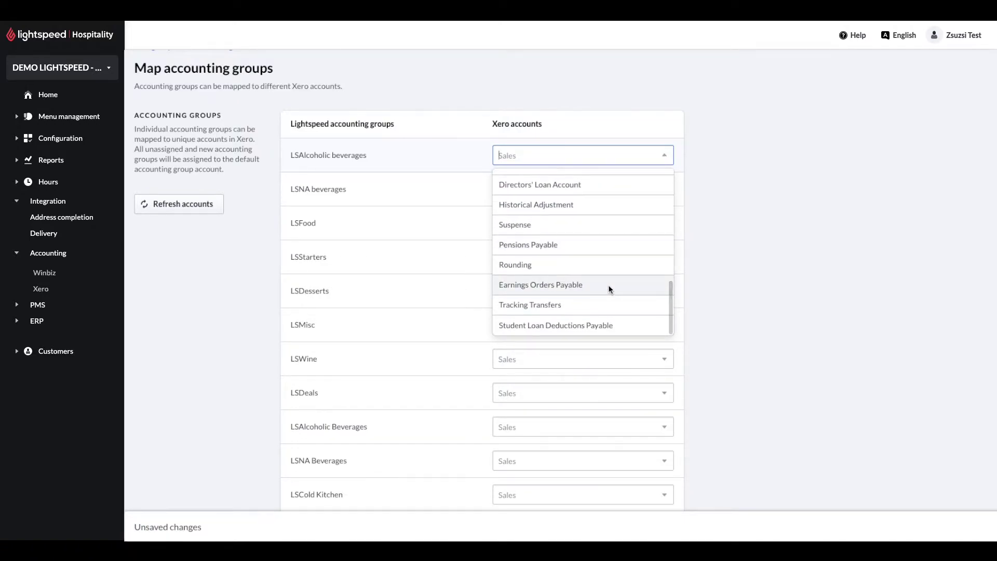
scroll(610, 219, "up", 1)
scroll(608, 217, "up", 10)
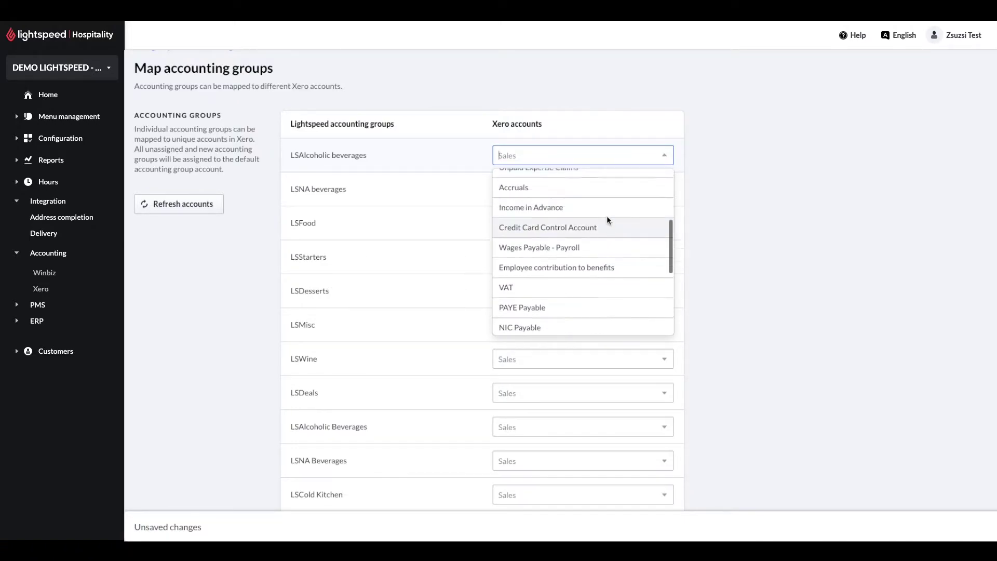
left_click(732, 180)
scroll(732, 184, "down", 5)
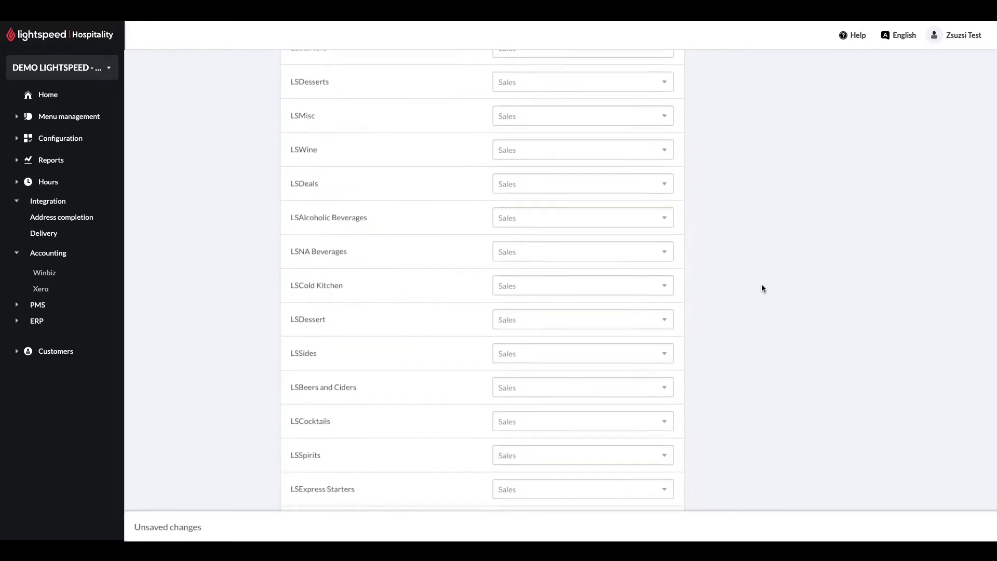
scroll(761, 285, "down", 4)
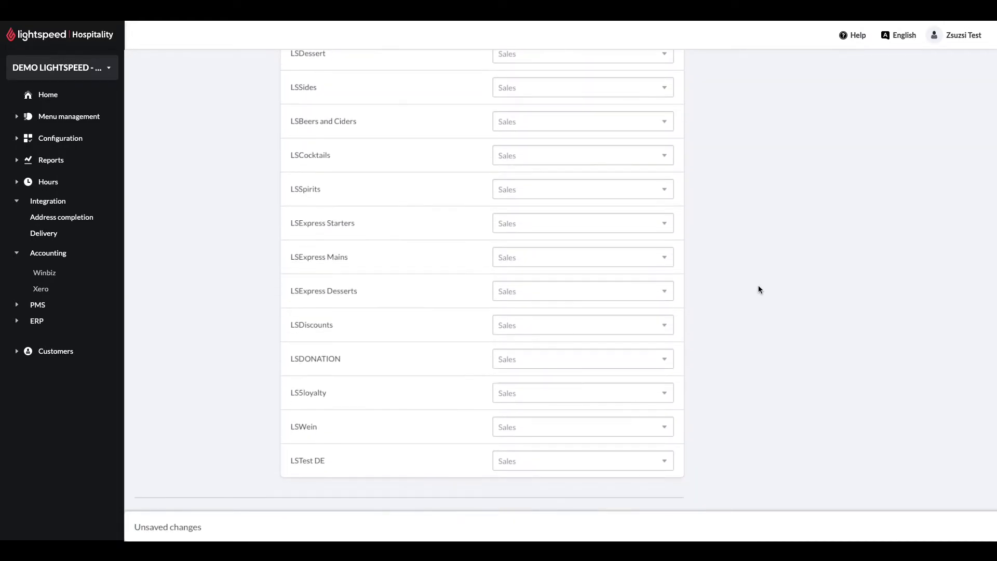
scroll(757, 289, "up", 9)
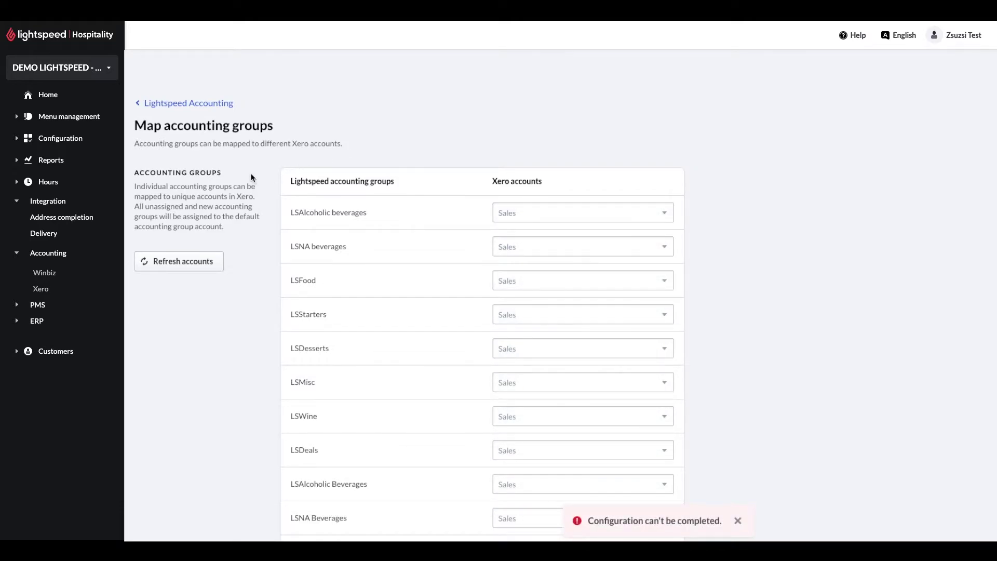
left_click(197, 103)
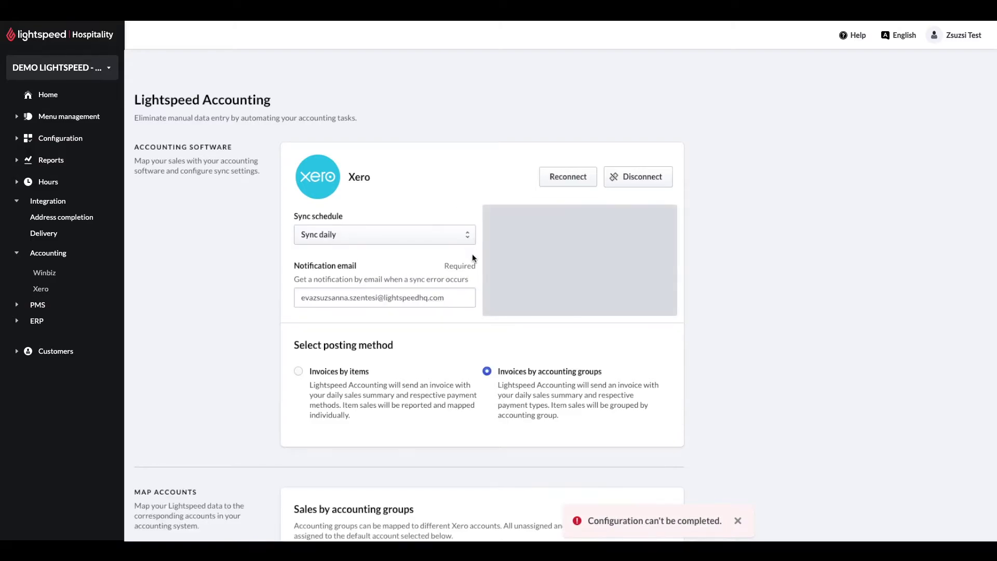
Step: Set Owner A Funds Introduced as default payment account and split credit card payments by type
scroll(472, 253, "down", 6)
scroll(473, 256, "down", 3)
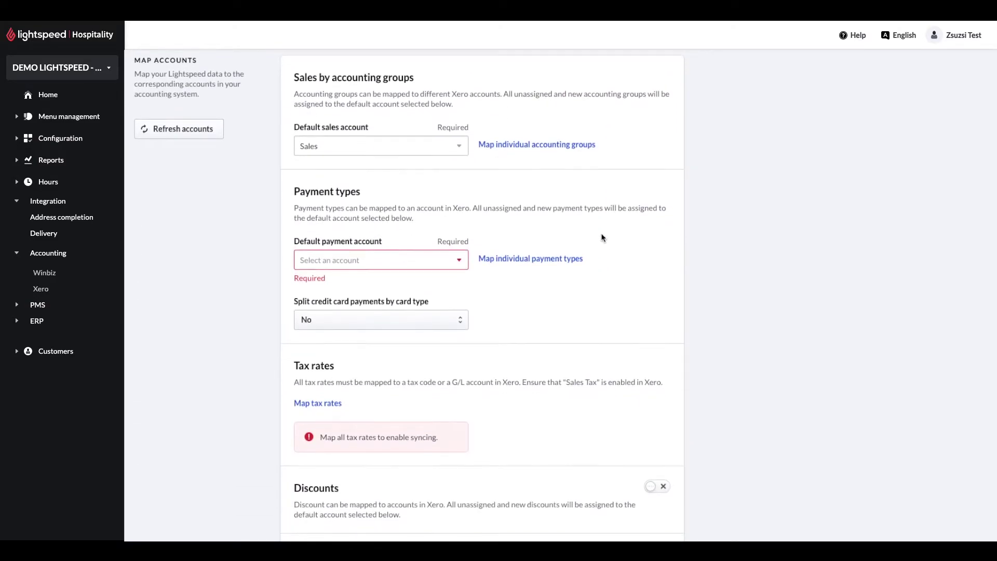
scroll(394, 218, "up", 1)
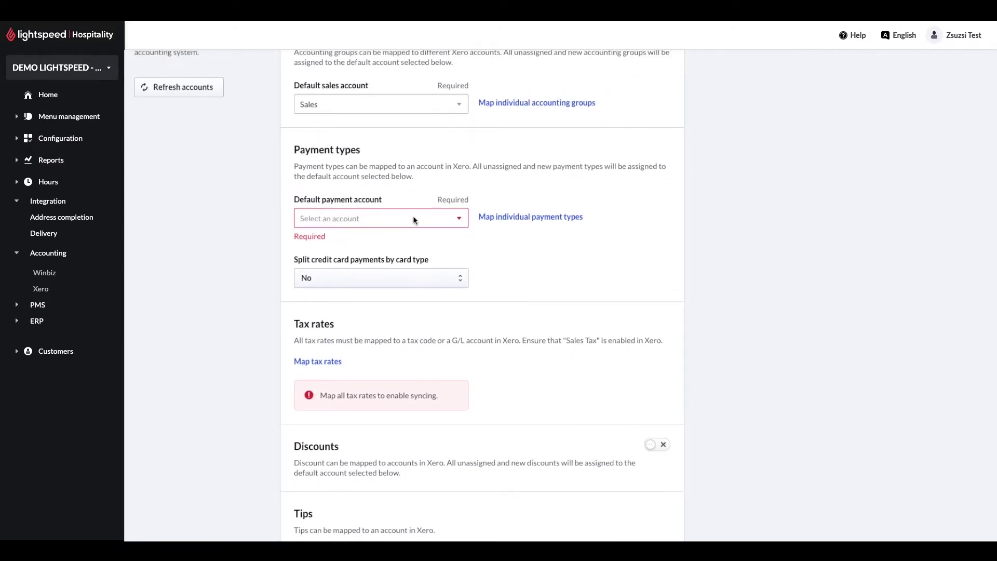
scroll(457, 222, "down", 1)
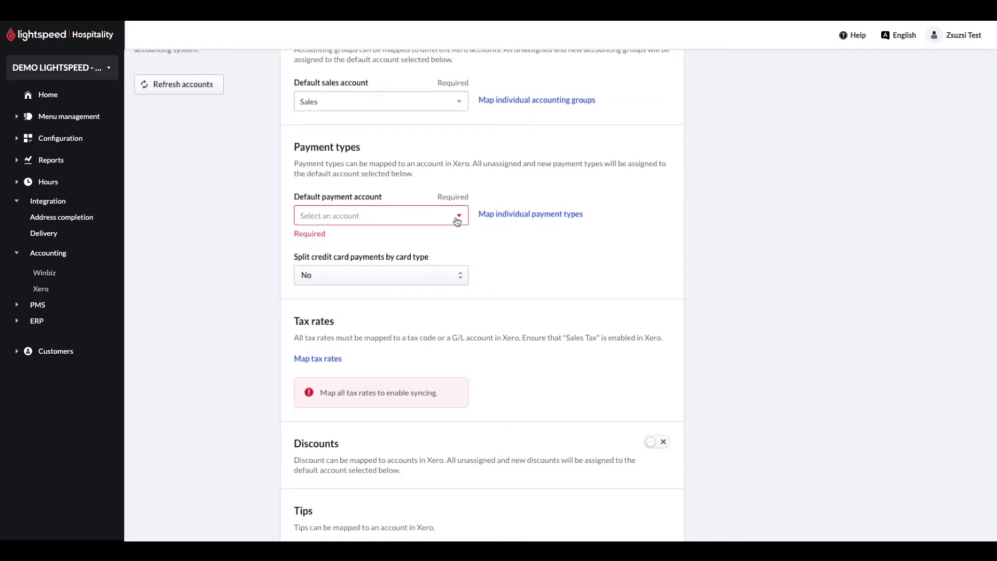
left_click(457, 222)
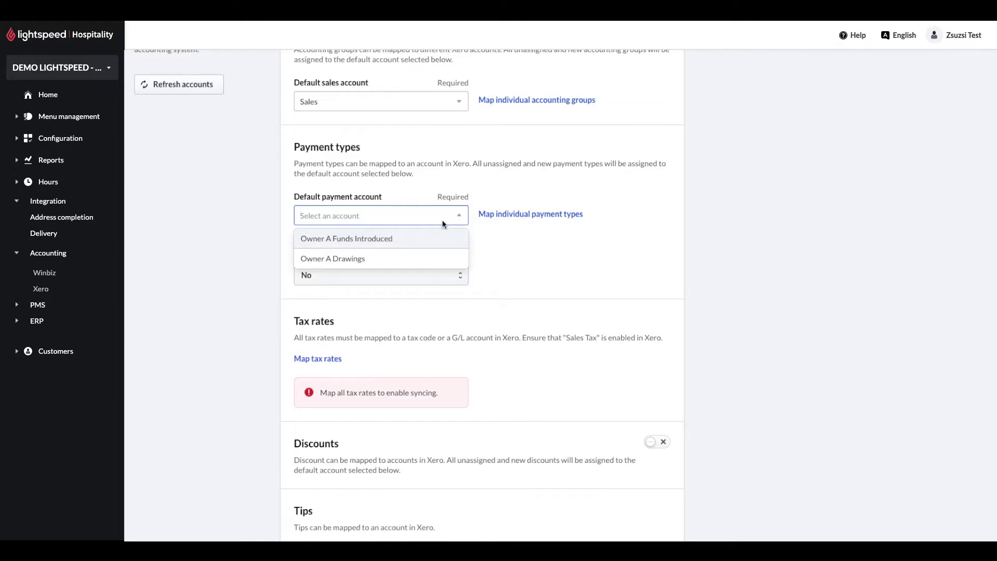
left_click(386, 238)
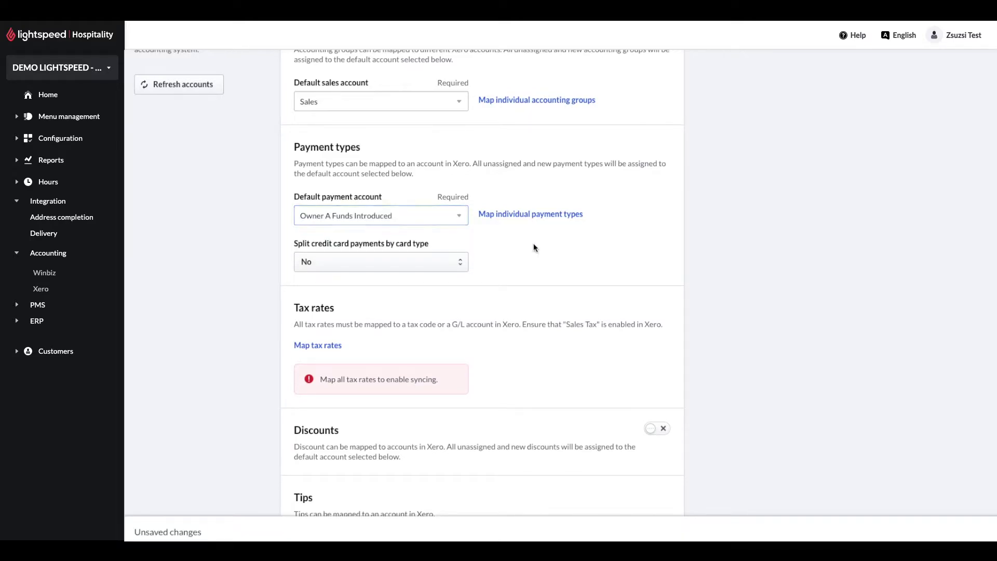
left_click(428, 260)
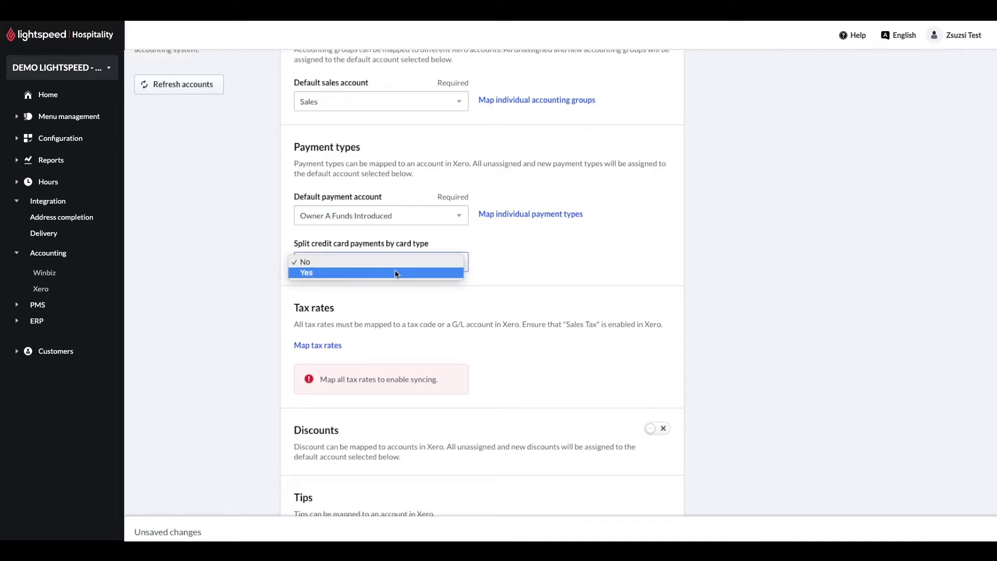
left_click(407, 272)
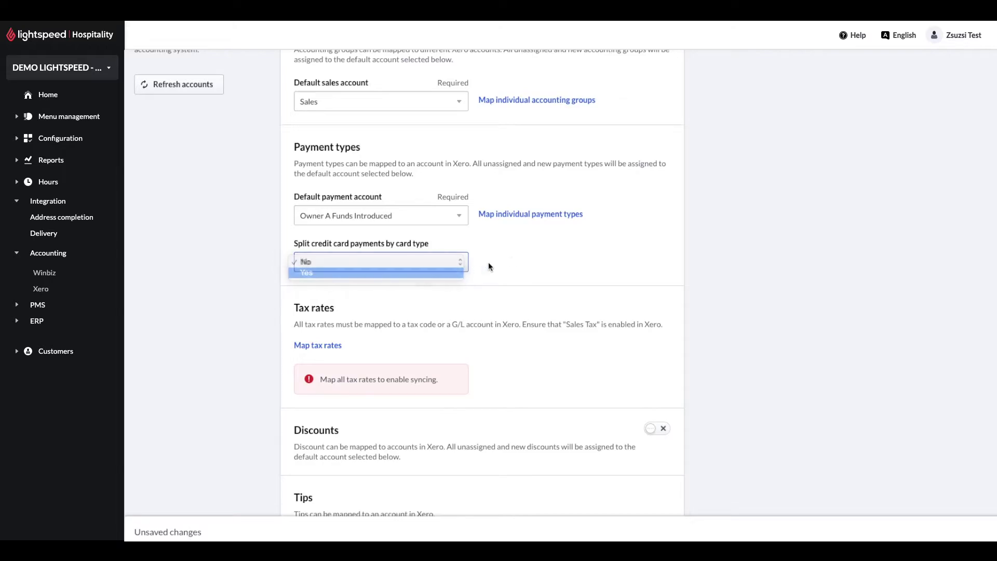
Step: Review the individual payment type mappings, then move on to the tax rate mappings
left_click(527, 214)
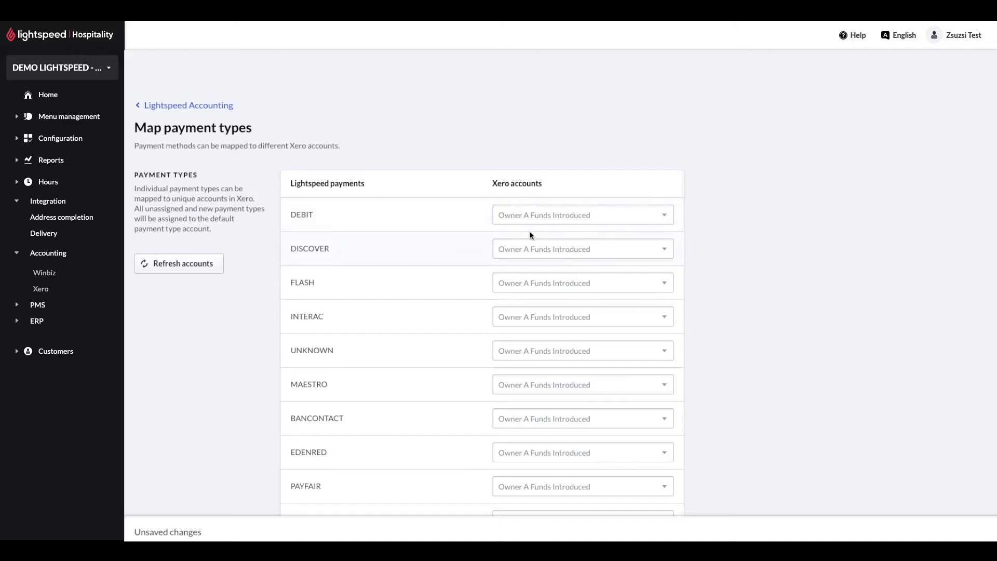
scroll(387, 248, "down", 3)
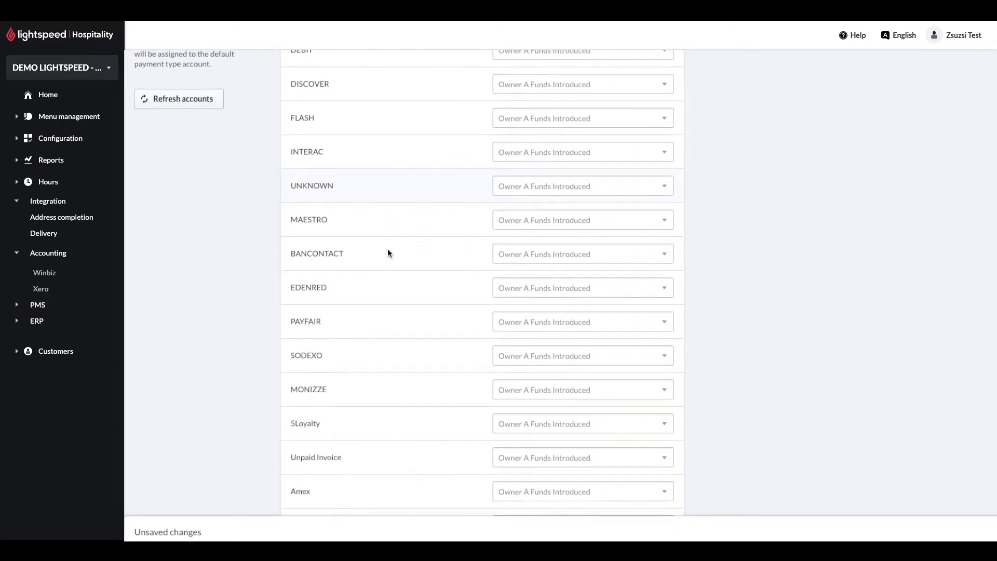
scroll(457, 267, "down", 5)
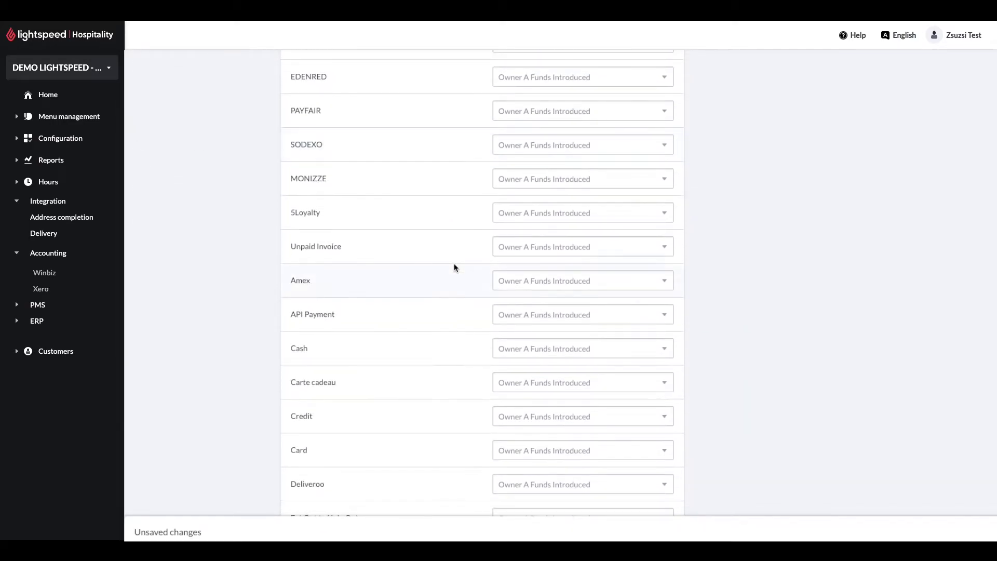
scroll(454, 268, "down", 3)
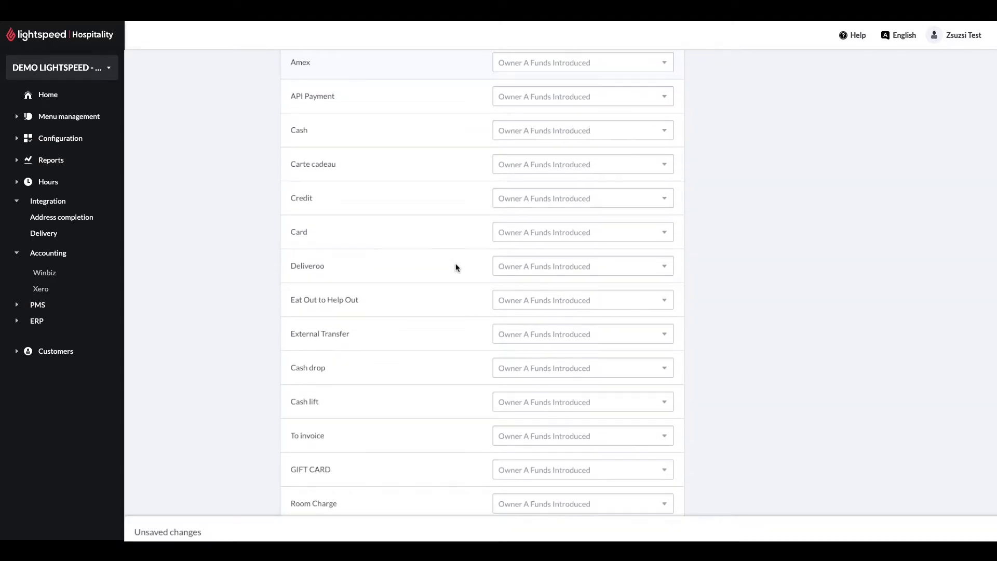
scroll(581, 322, "up", 10)
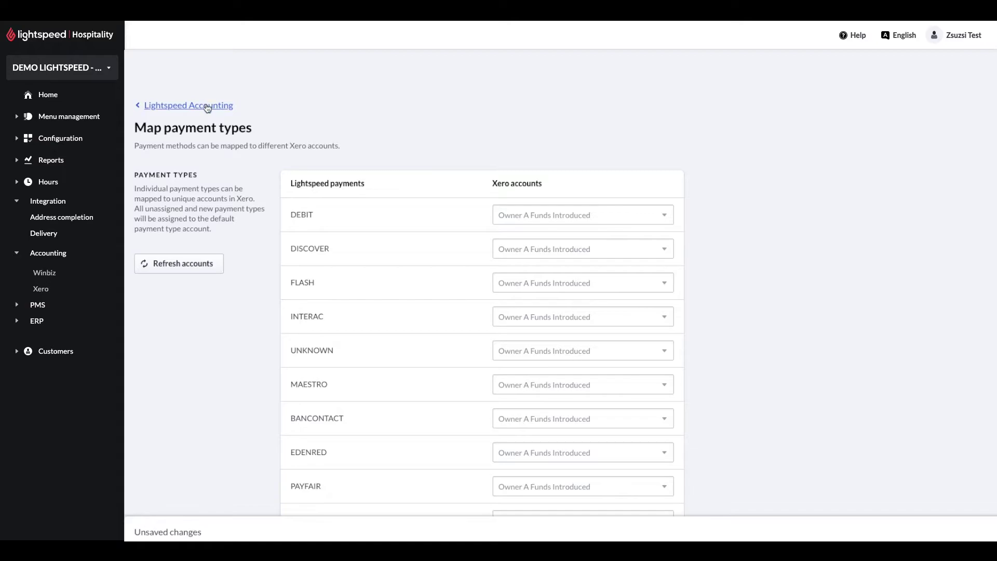
left_click(208, 108)
scroll(509, 213, "down", 5)
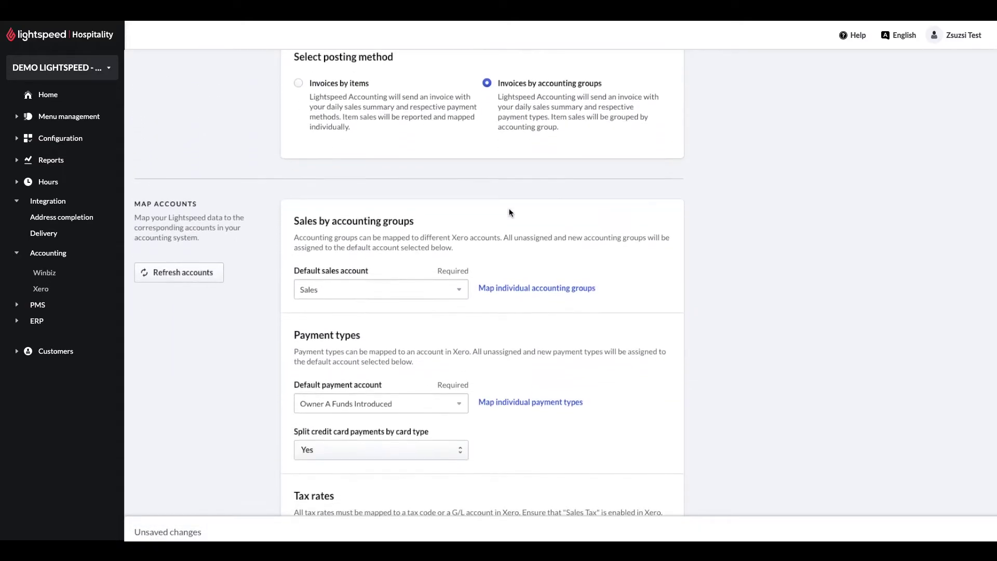
scroll(510, 213, "down", 5)
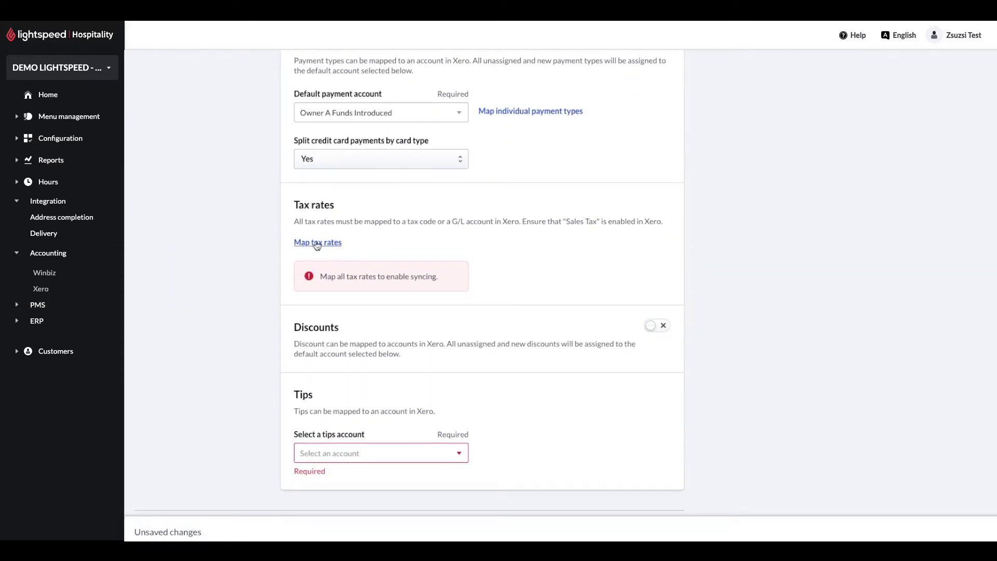
left_click(317, 243)
Step: Map the 0.00 rate to Exempt Income and the 20.00 rate to 20% (VAT on Income)
left_click(559, 213)
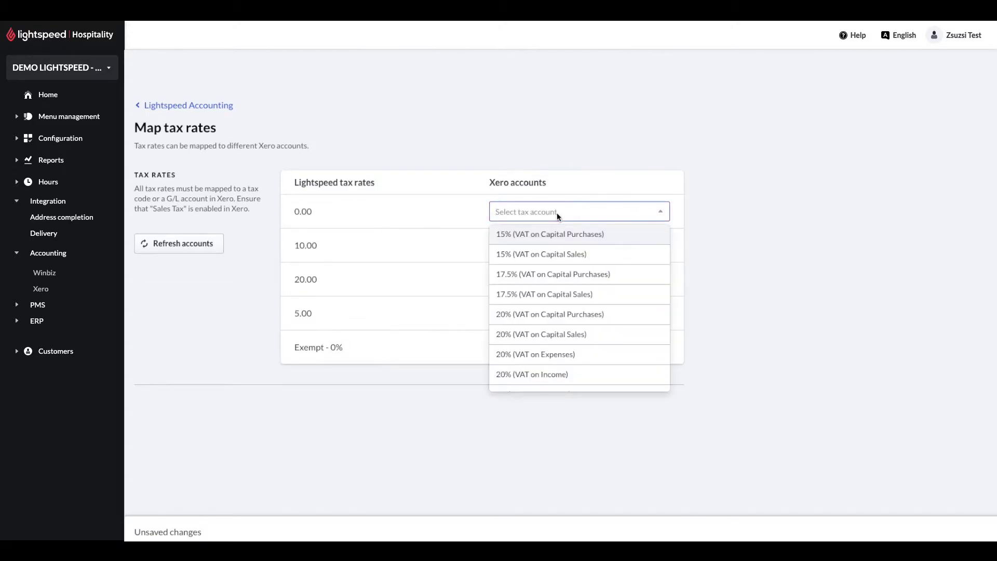
scroll(557, 250, "down", 3)
left_click(556, 348)
left_click(540, 246)
scroll(546, 291, "down", 5)
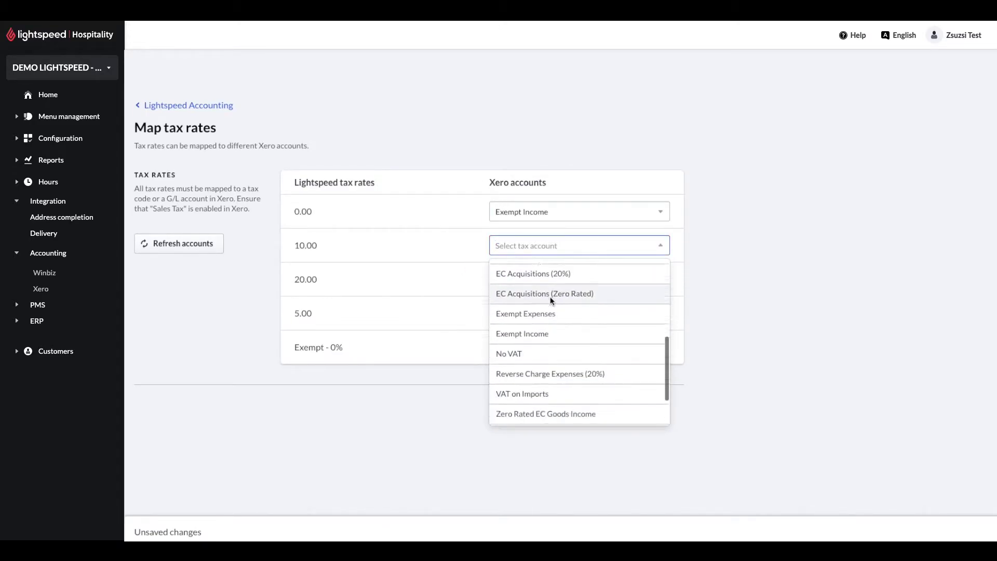
scroll(612, 304, "down", 2)
scroll(612, 303, "up", 10)
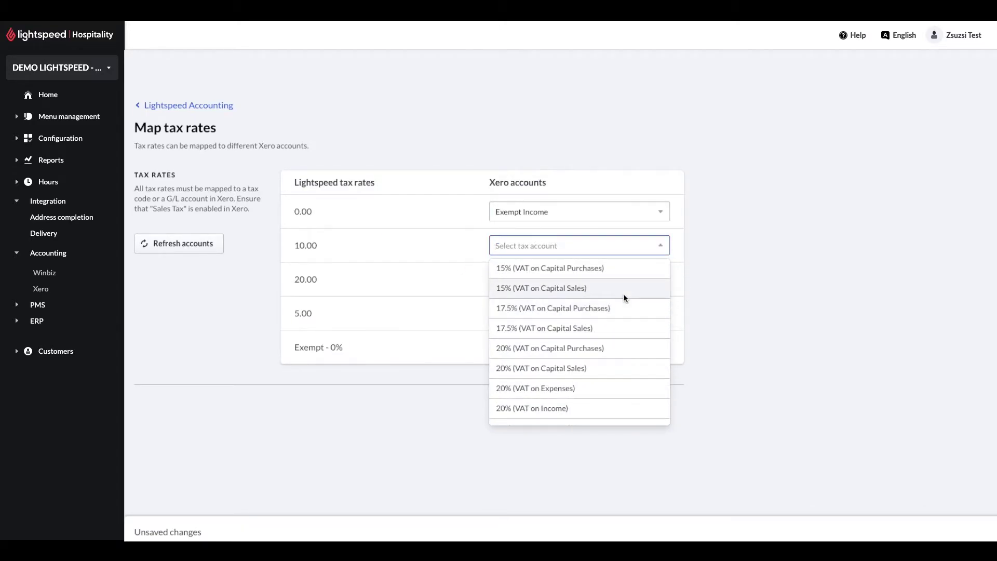
left_click(504, 280)
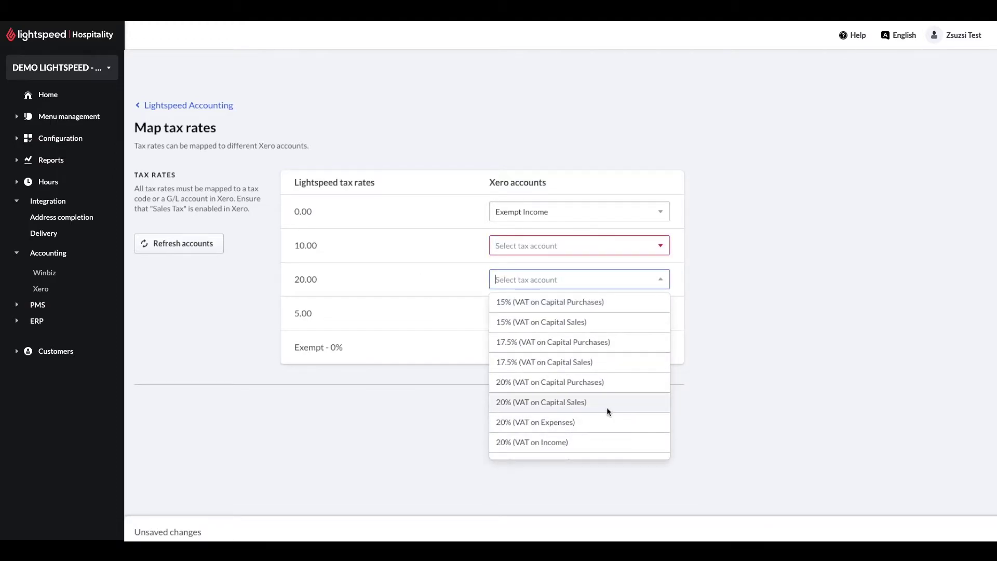
left_click(607, 402)
left_click(574, 314)
scroll(582, 411, "down", 3)
left_click(571, 279)
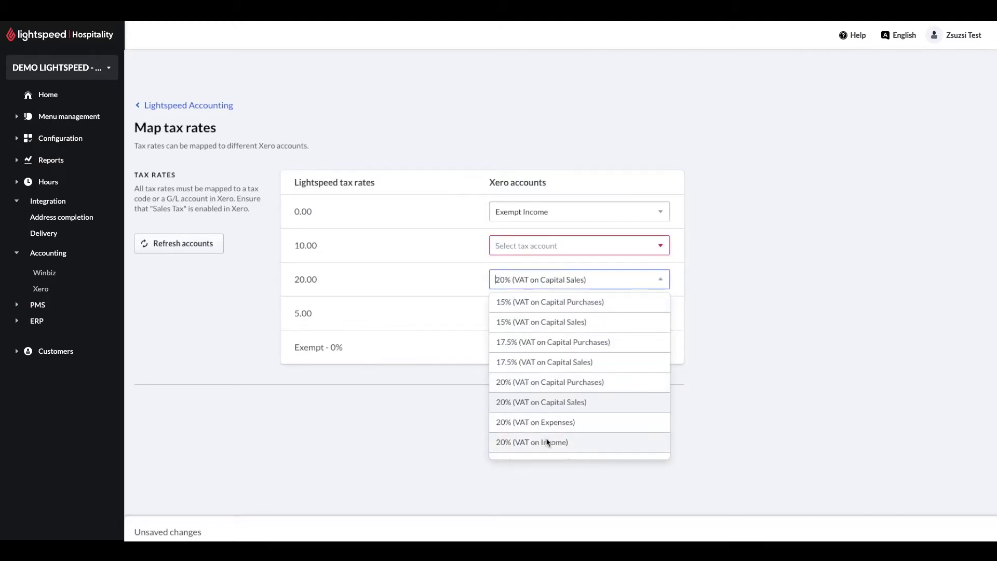
left_click(547, 443)
Step: Map 5.00 to 5% (VAT on Income), Exempt to Exempt Income, 10.00 to 20% (VAT on Income)
left_click(572, 280)
left_click(572, 314)
left_click(572, 349)
scroll(561, 457, "down", 3)
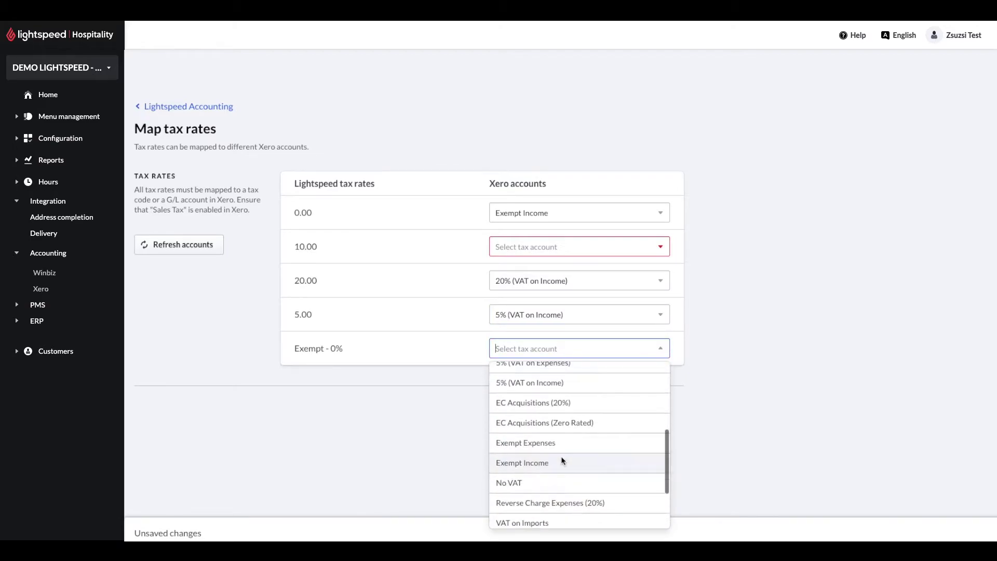
left_click(562, 461)
left_click(572, 247)
scroll(549, 407, "down", 2)
left_click(549, 407)
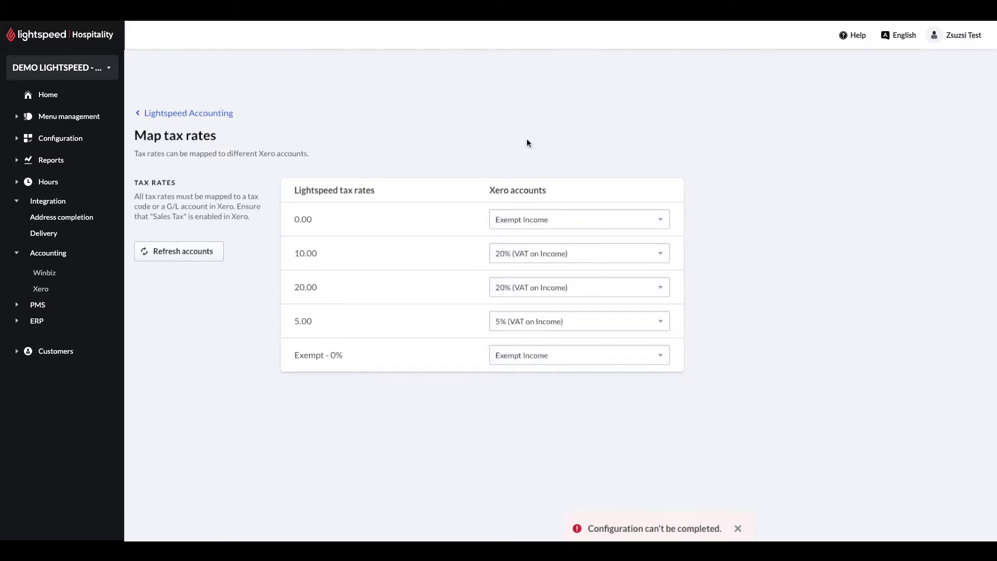
Step: Turn on discount mapping with Sales as the default discount account
left_click(156, 115)
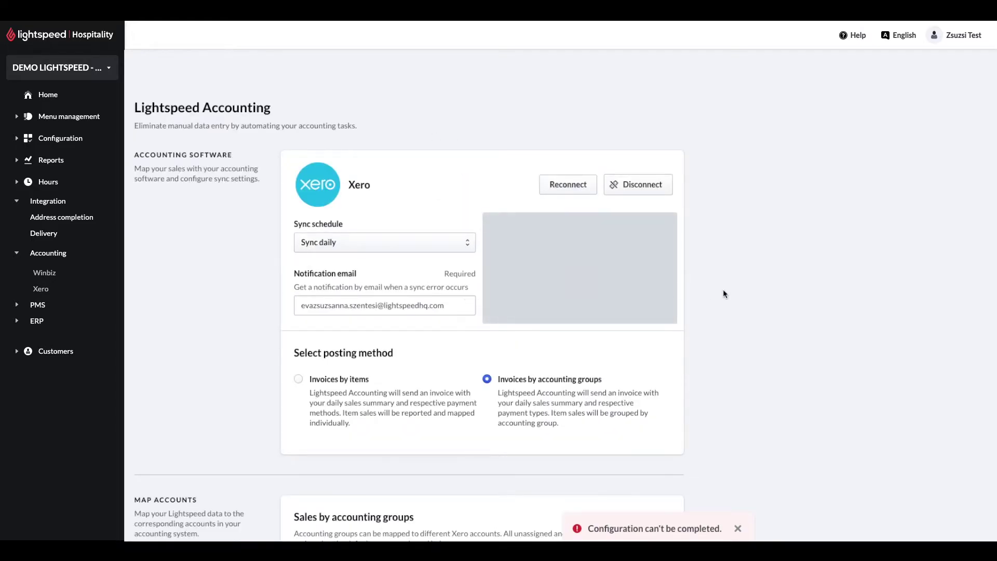
scroll(733, 312, "down", 5)
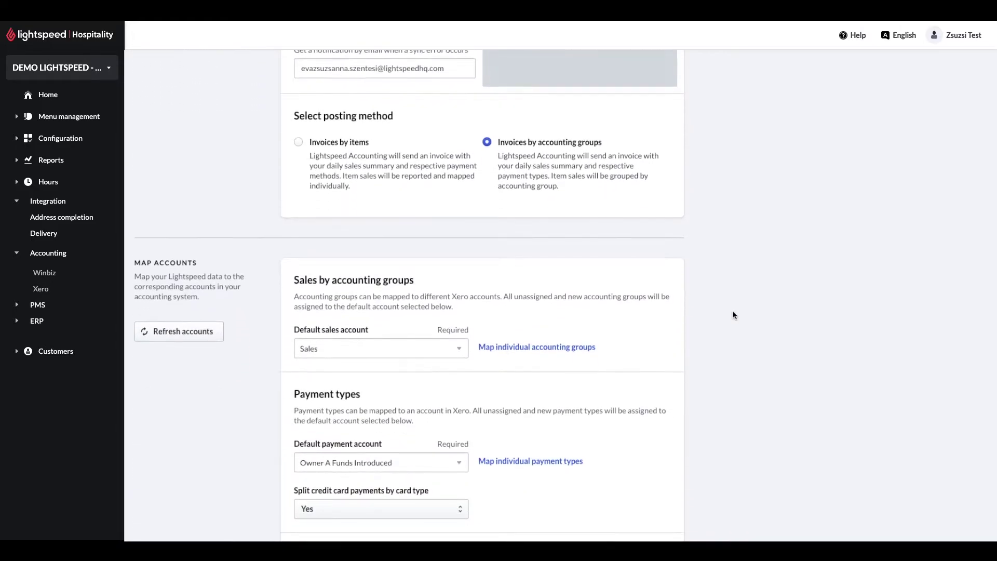
scroll(733, 311, "down", 8)
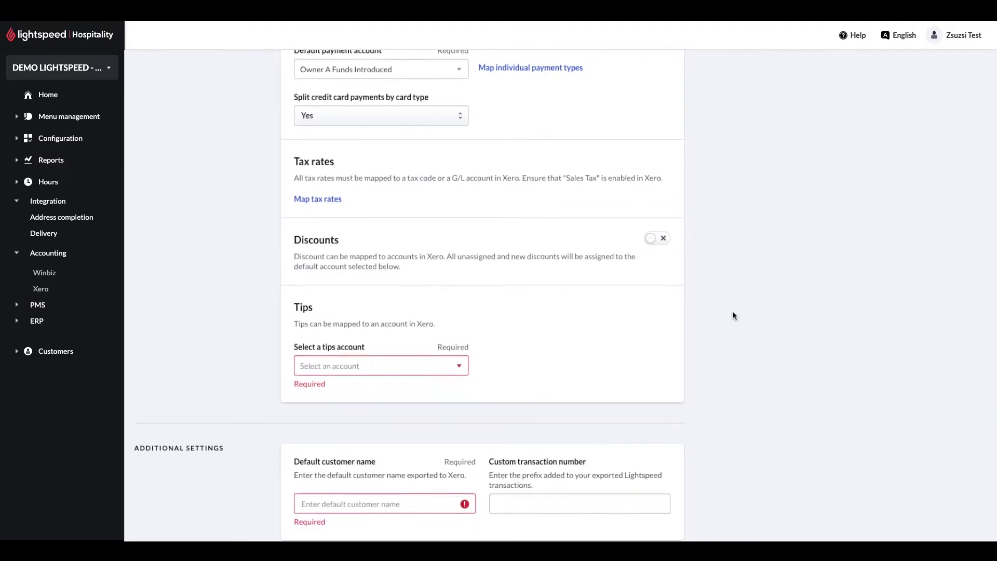
left_click(654, 237)
left_click(457, 303)
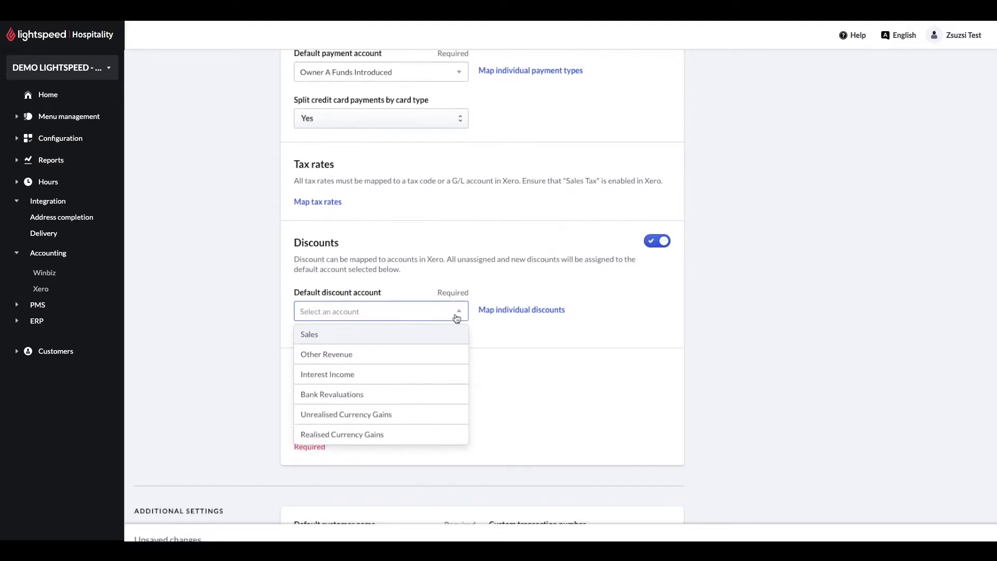
scroll(453, 342, "down", 1)
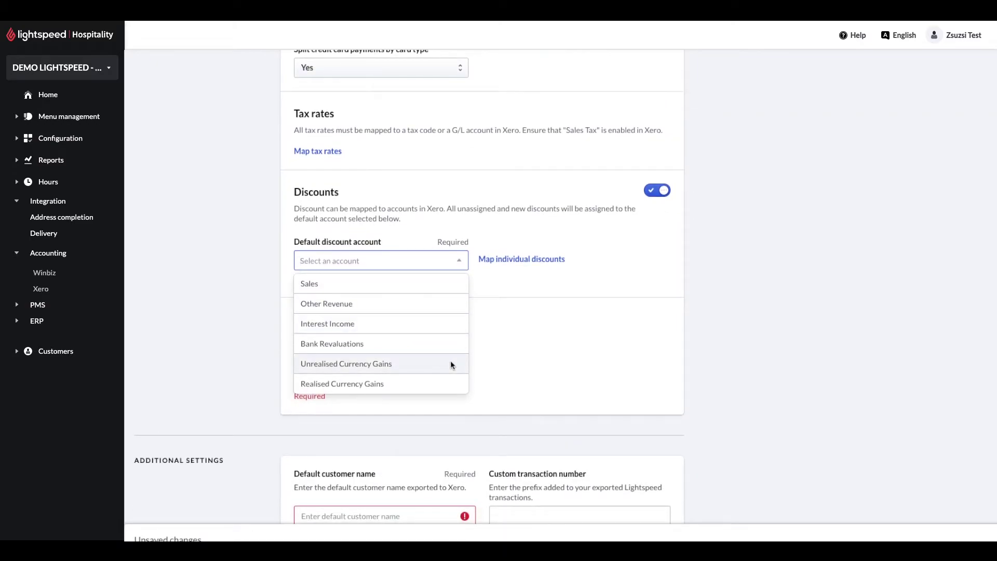
left_click(378, 285)
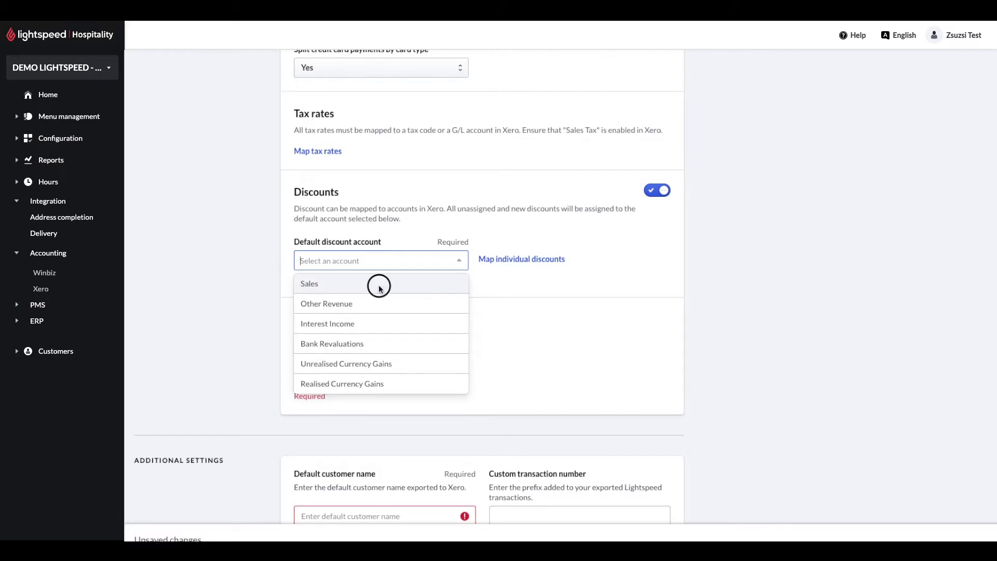
Step: Review the individual discount mappings and return to the Lightspeed Accounting settings
left_click(522, 260)
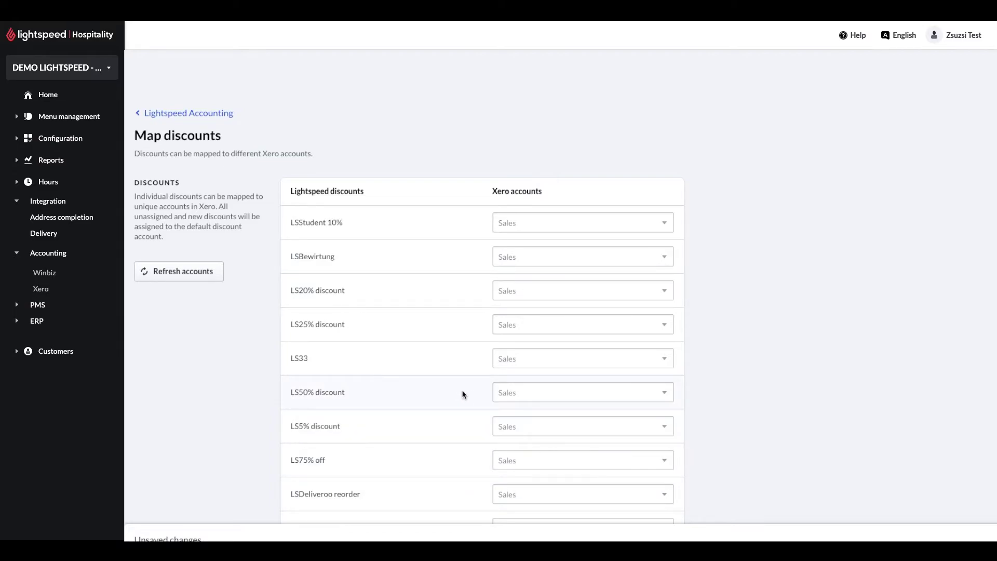
scroll(426, 397, "down", 1)
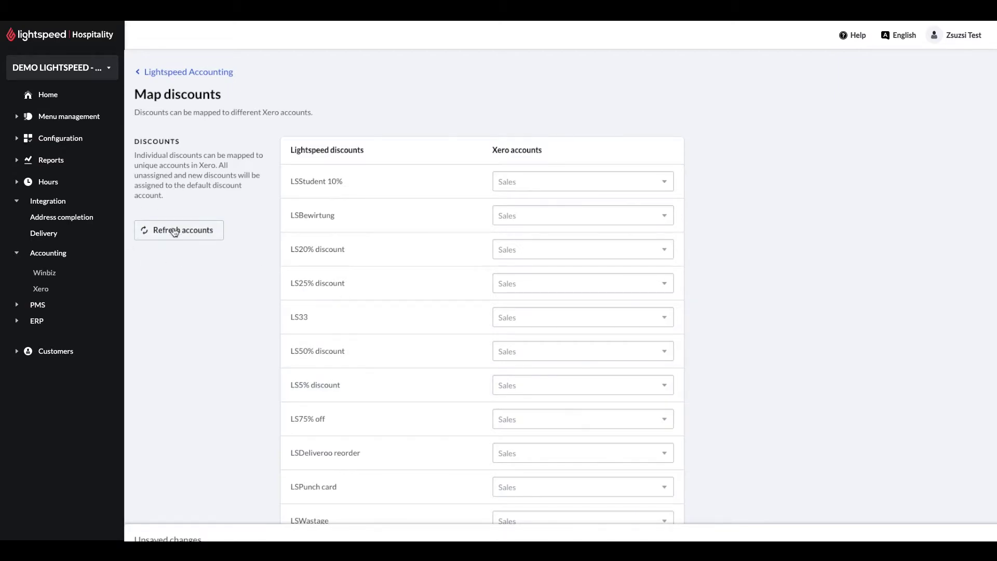
left_click(219, 72)
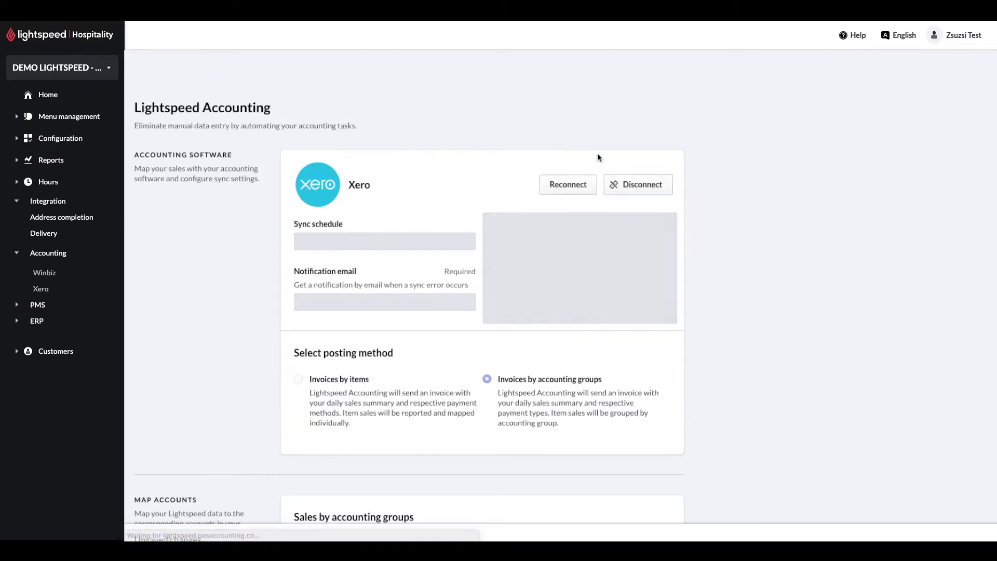
scroll(804, 275, "down", 15)
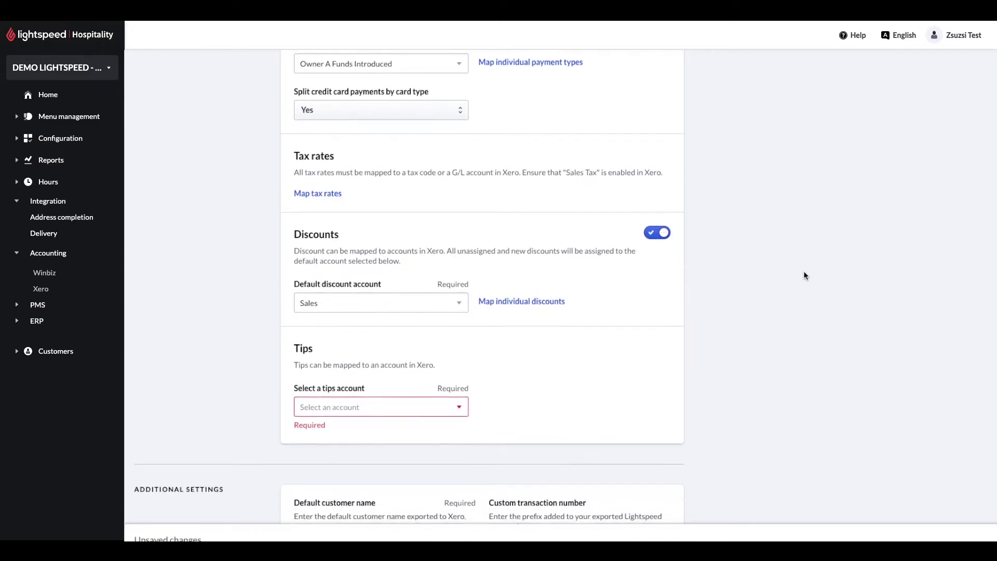
Step: Choose Suspense from the account list as the tips account
left_click(459, 312)
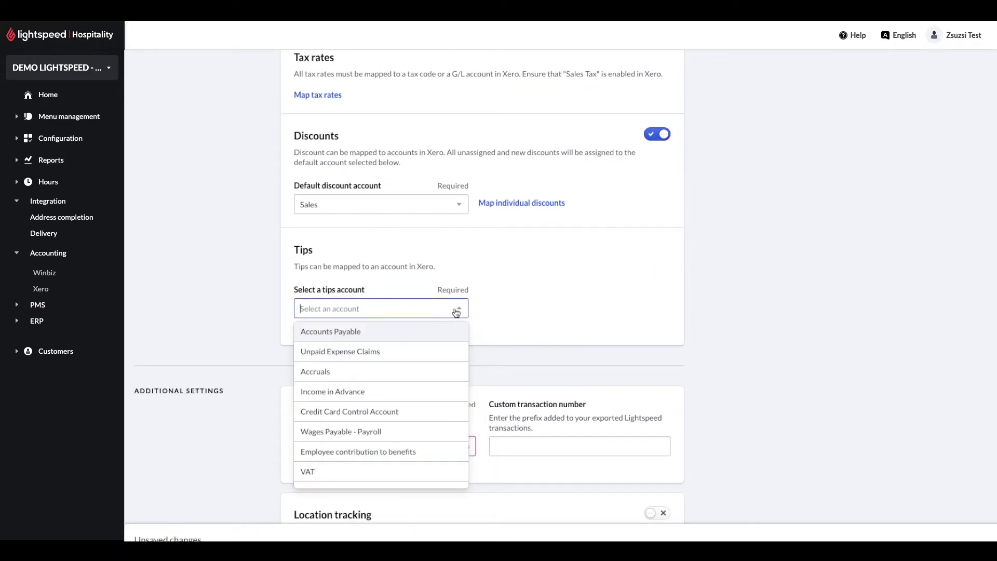
scroll(424, 382, "down", 5)
scroll(424, 384, "down", 3)
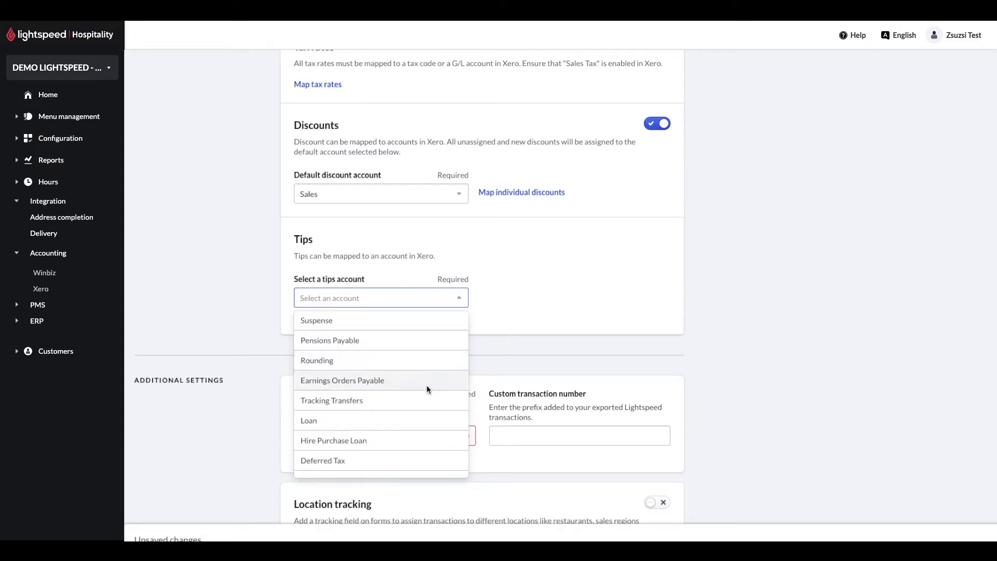
scroll(426, 385, "down", 1)
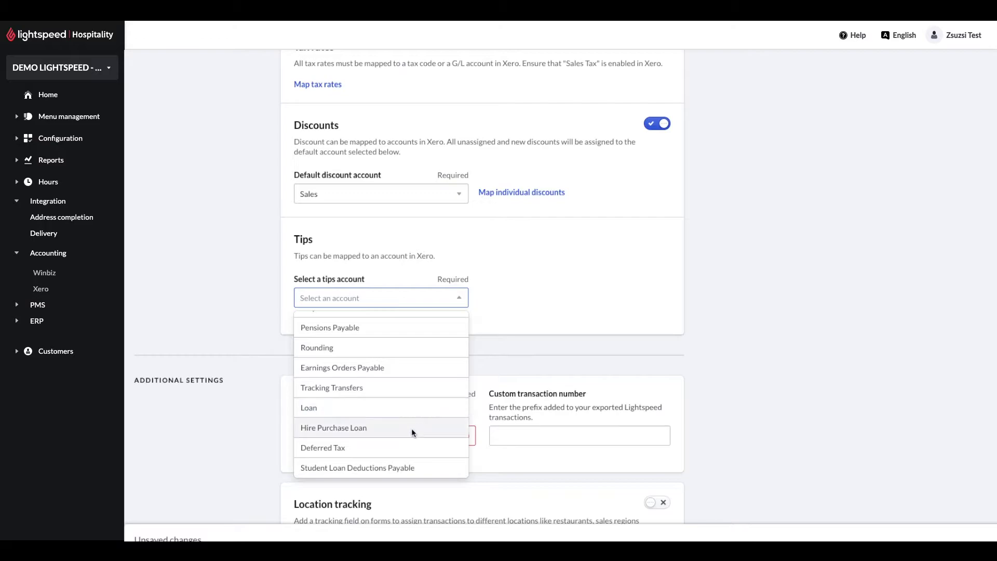
scroll(412, 428, "up", 10)
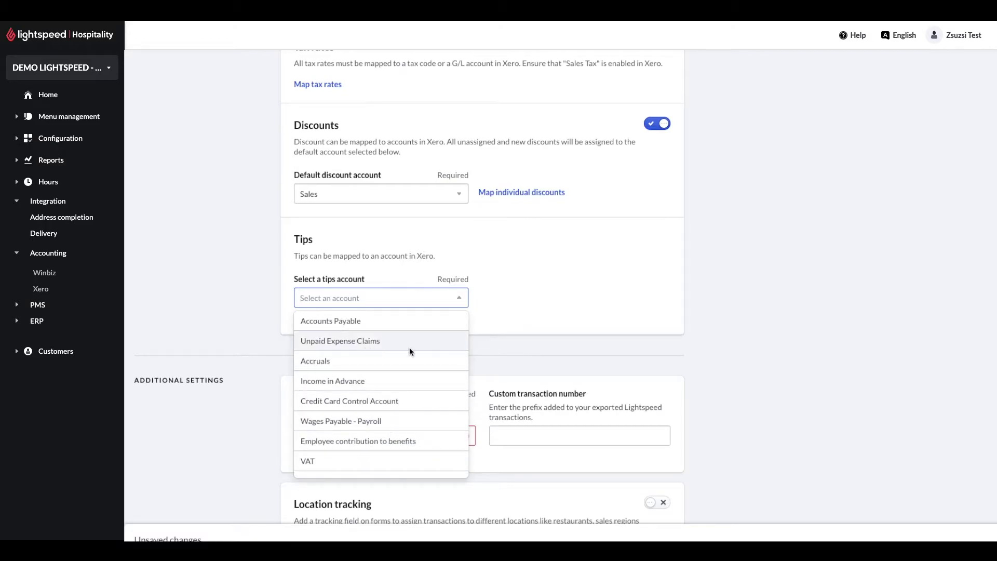
scroll(410, 347, "down", 3)
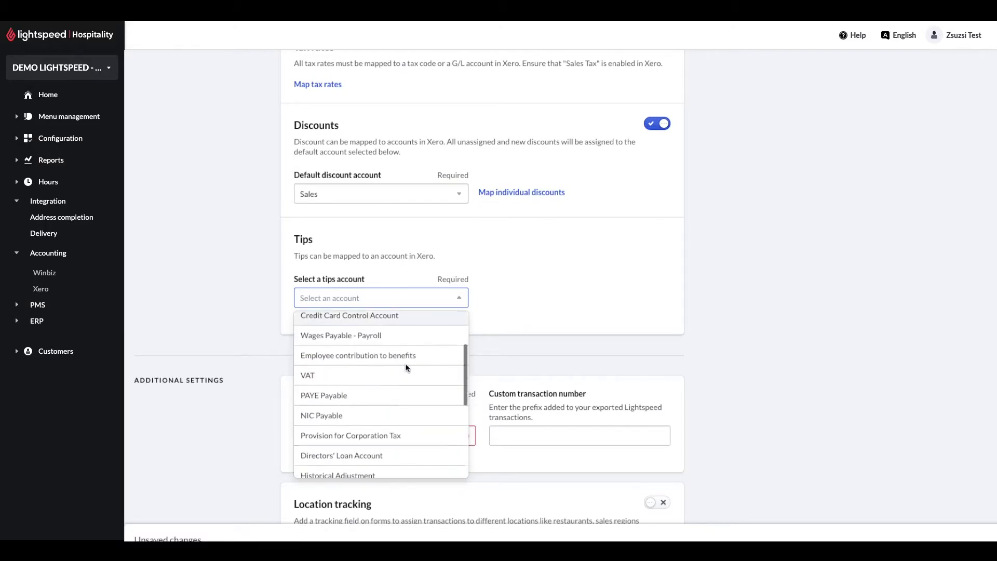
left_click(405, 364)
scroll(503, 311, "down", 3)
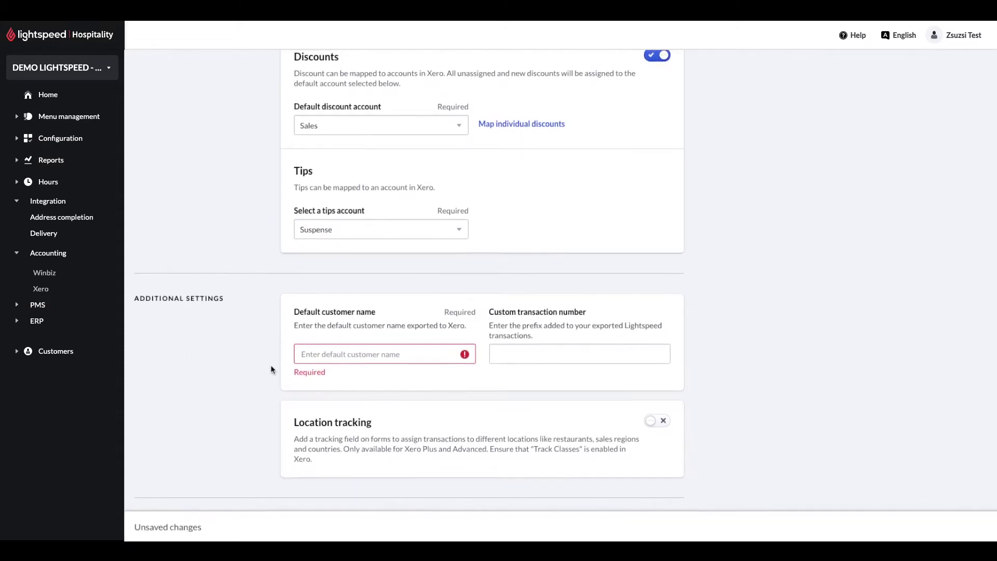
Step: Enter 'Lightspeed' as the default customer name and switch on location tracking
left_click(359, 356)
type("Lightsee")
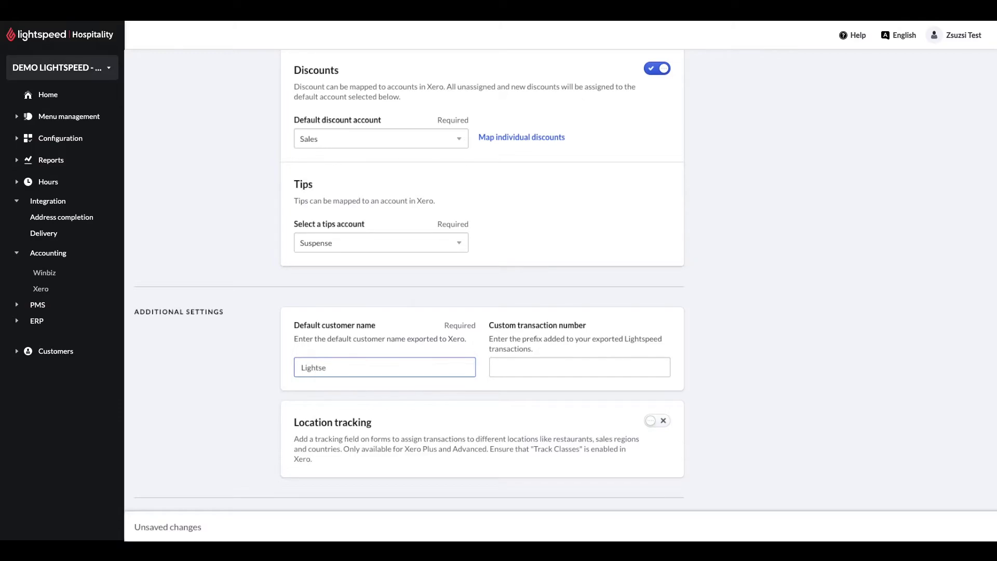
key("BackSpace")
key("BackSpace")
type("pee")
left_click(584, 368)
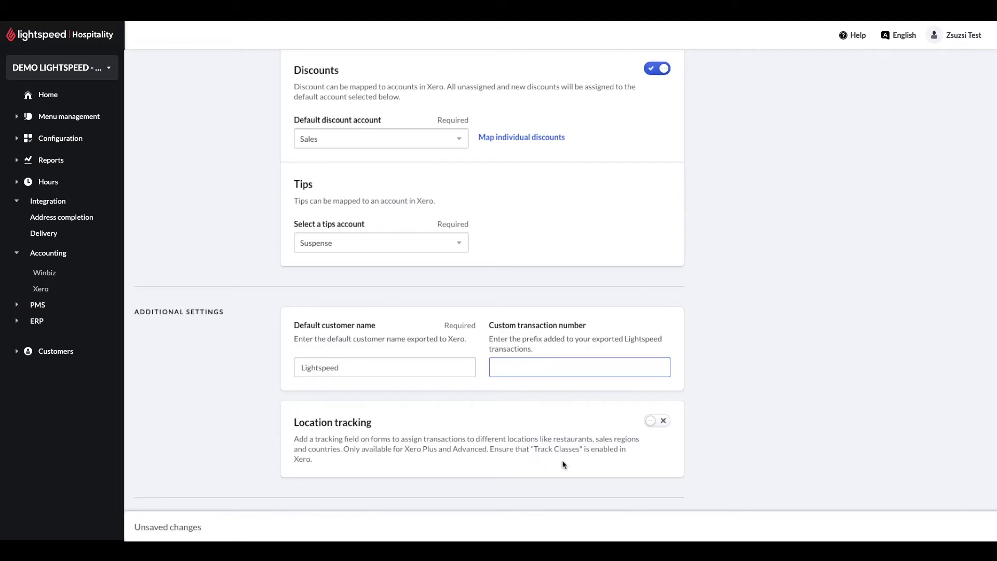
left_click(654, 422)
scroll(577, 450, "down", 1)
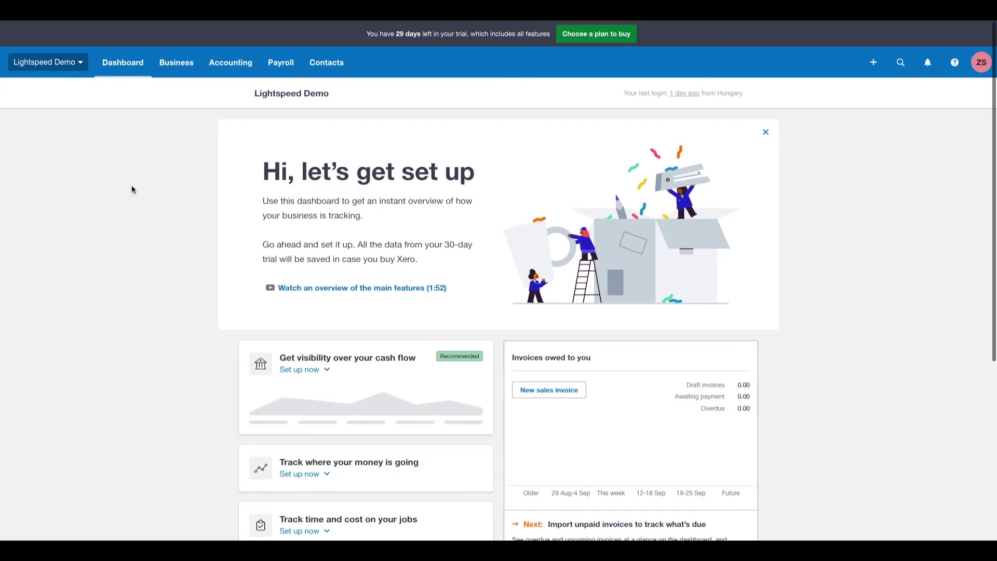
Step: Open invoice INV-0001 from Xero's invoice list and look through its contents
scroll(132, 185, "down", 1)
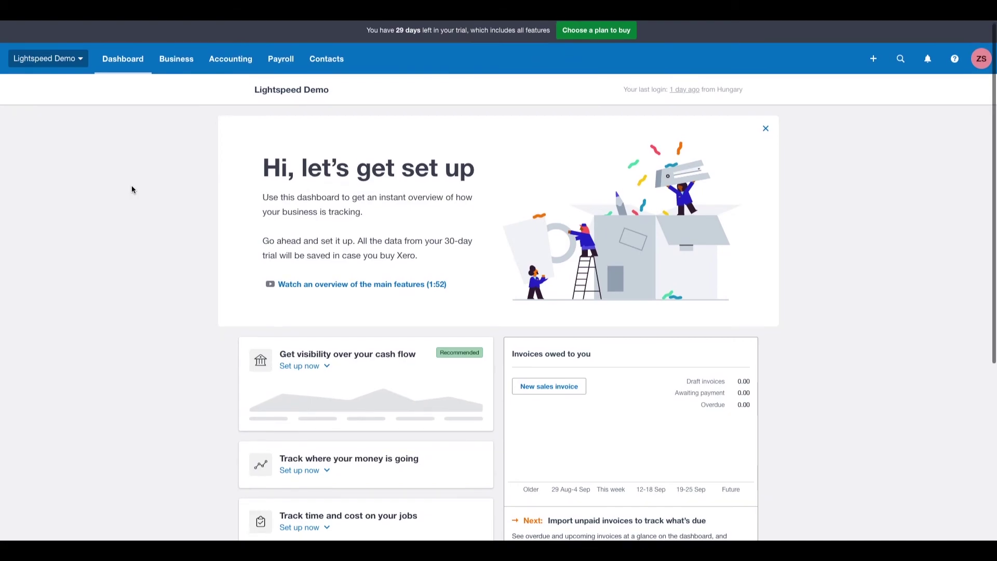
left_click(178, 60)
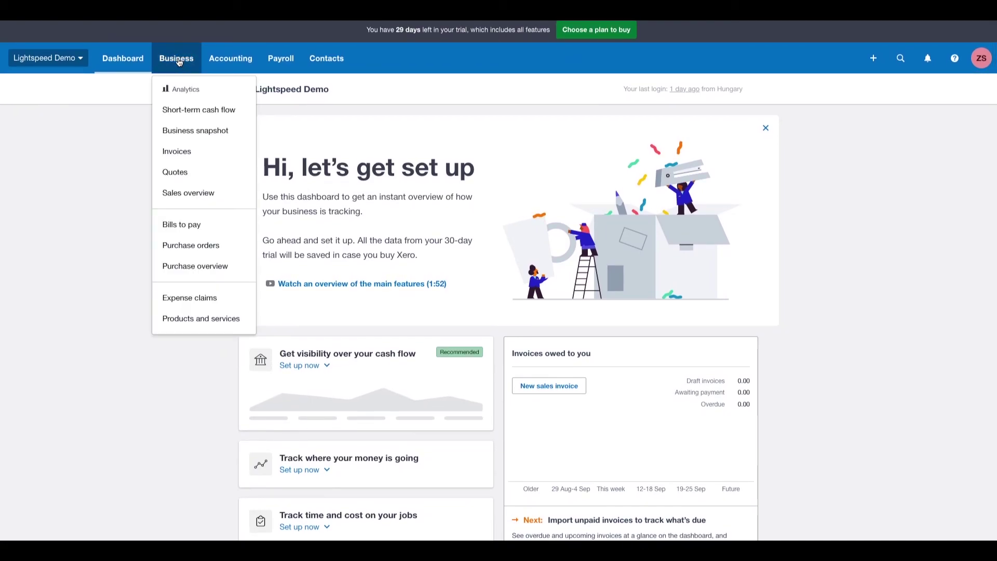
left_click(187, 154)
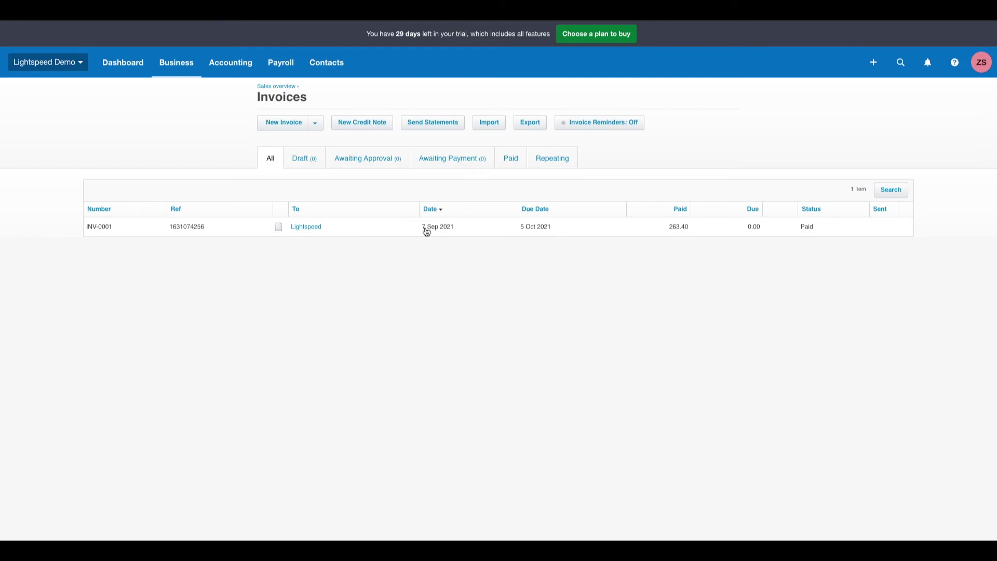
left_click(320, 227)
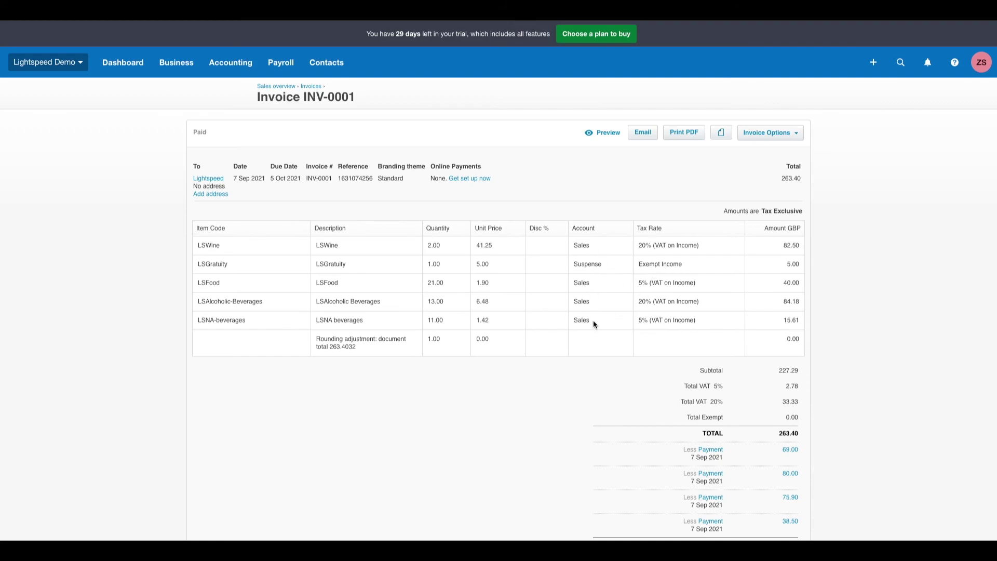
scroll(593, 320, "down", 3)
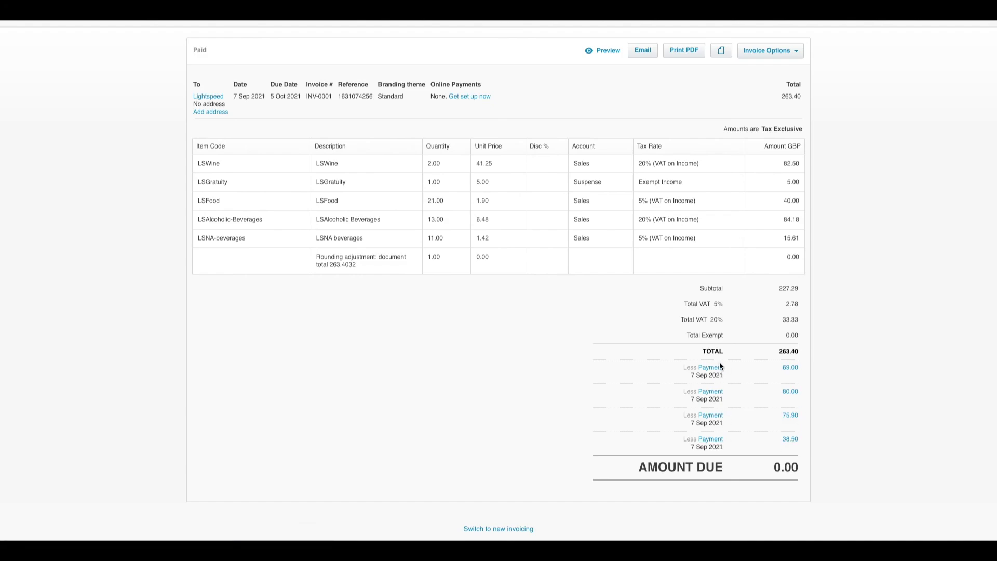
scroll(422, 336, "up", 3)
Step: Show the LSNA beverages item, with sales account 200 - Sales and the 15.61 INV-0001 sale
left_click(176, 63)
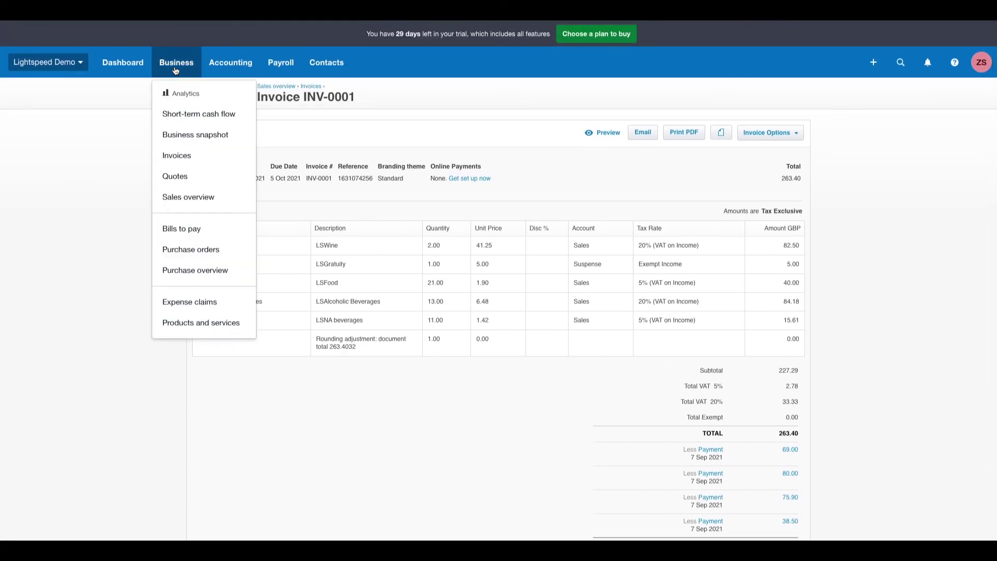
left_click(183, 322)
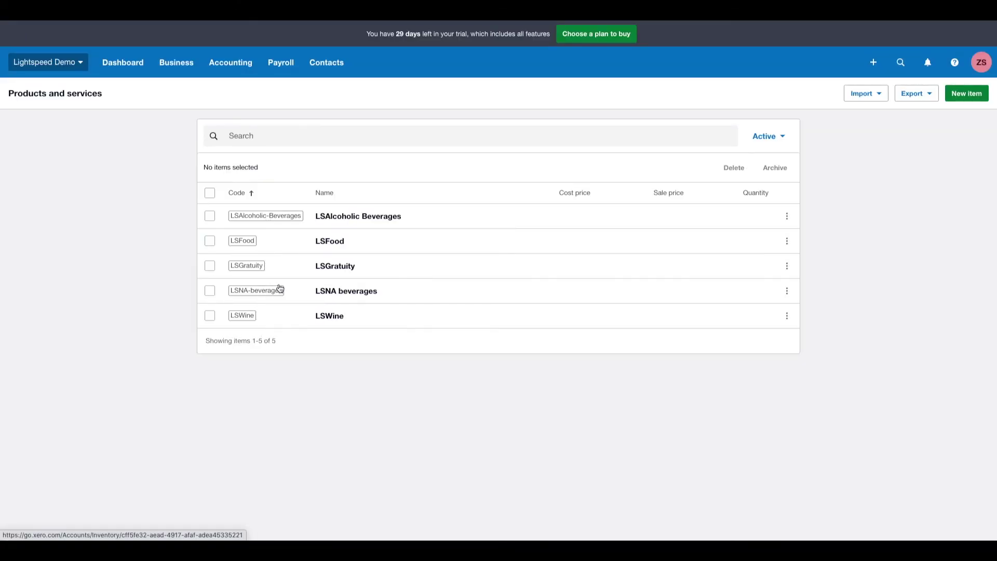
left_click(335, 291)
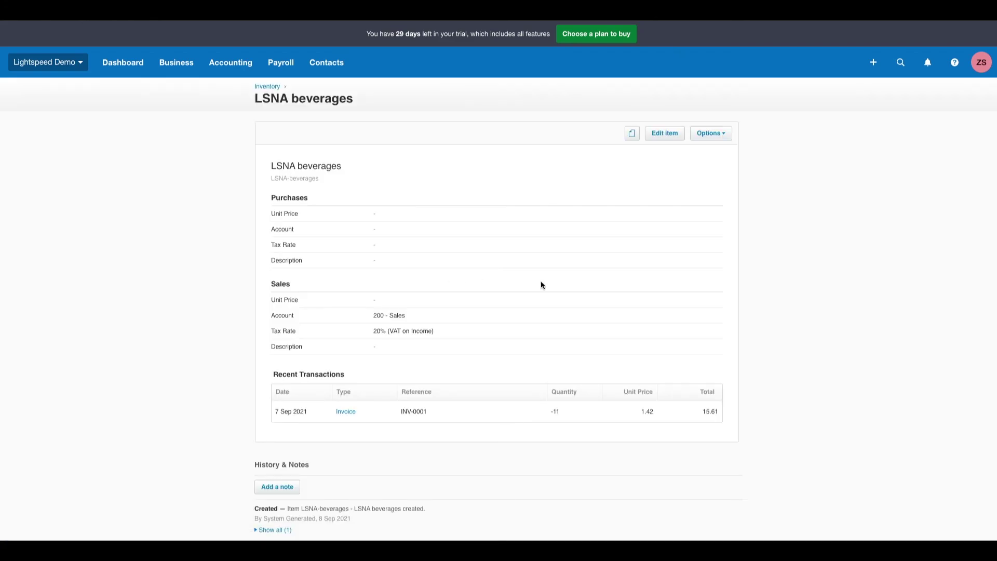
scroll(701, 285, "down", 1)
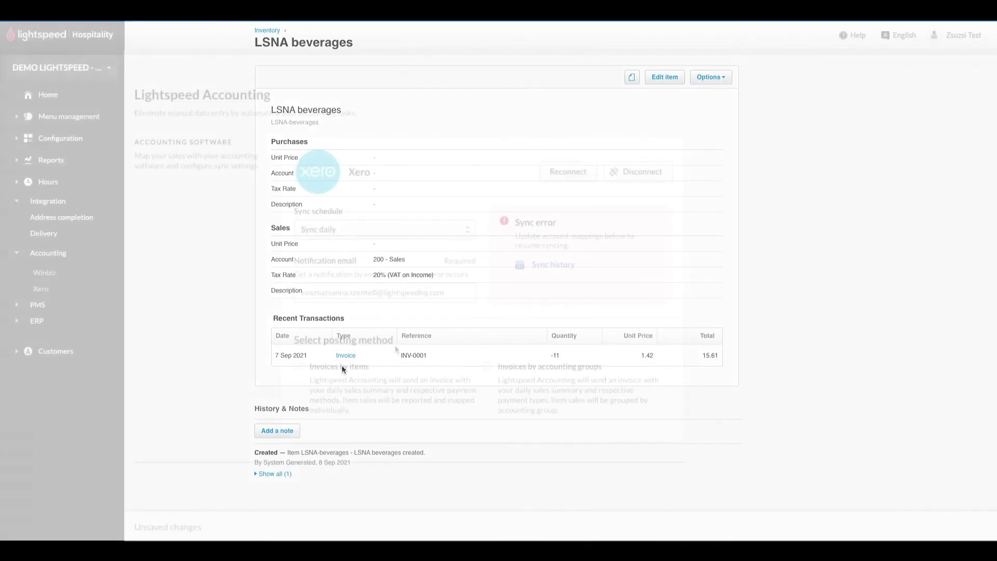